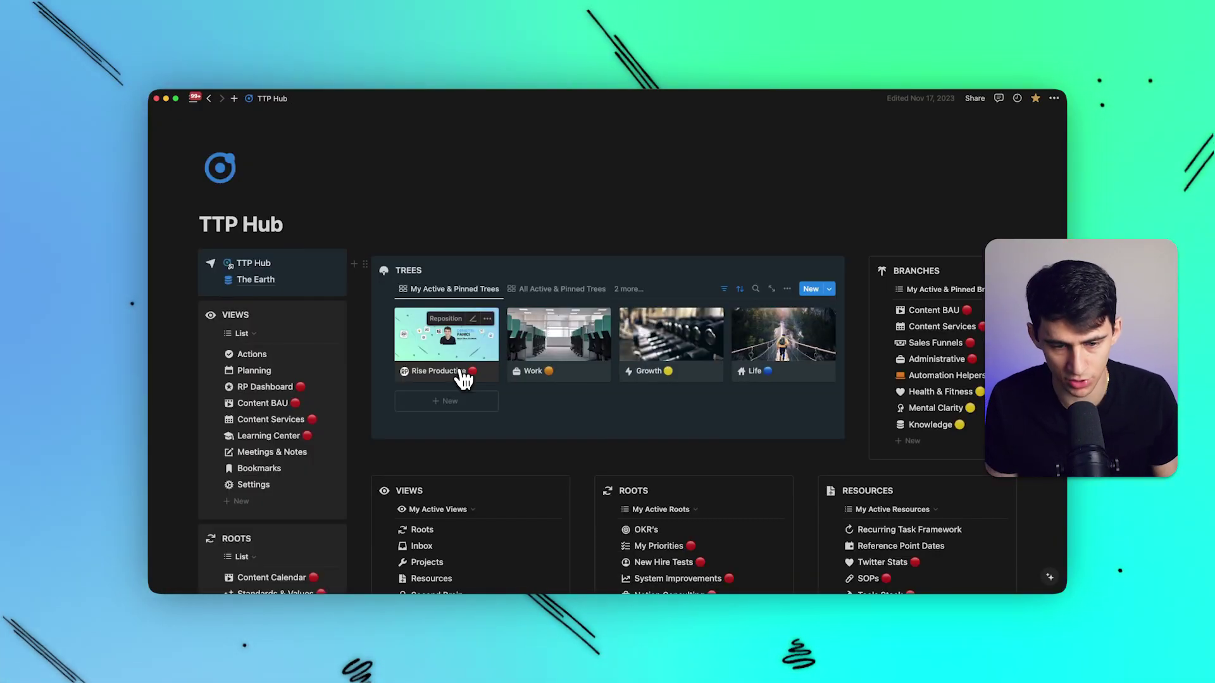
Bring up the workspace-wide search and start a Notion AI chat from it.
key(super+k)
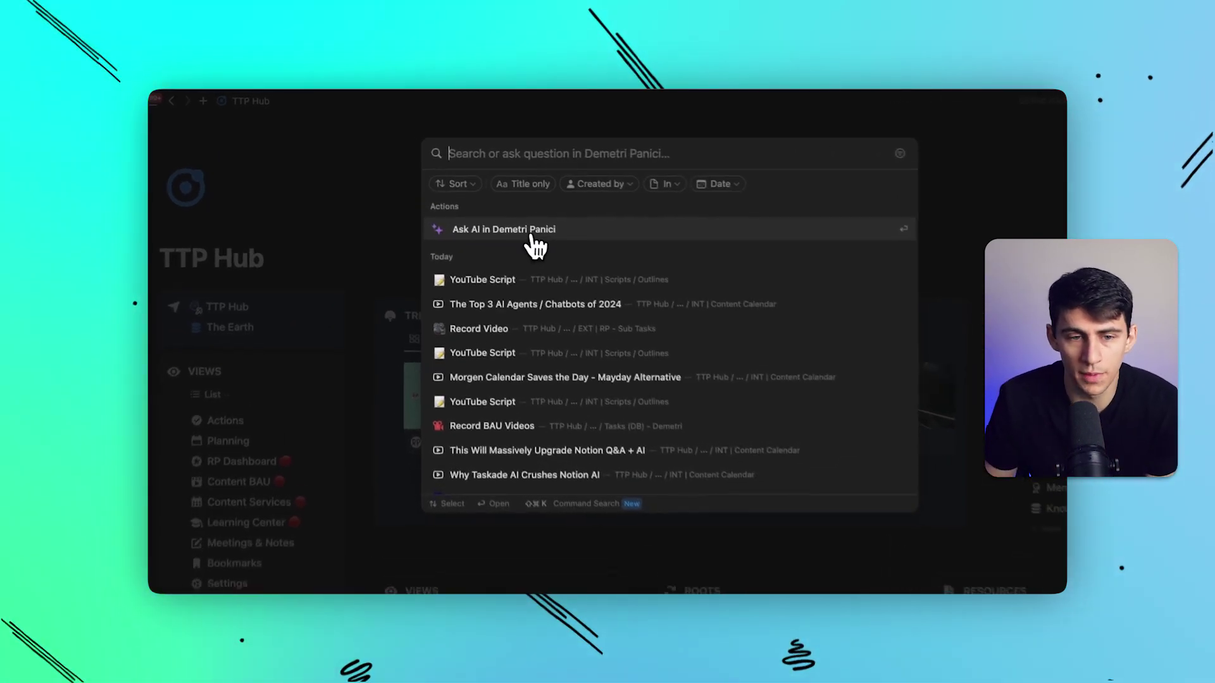
click(531, 212)
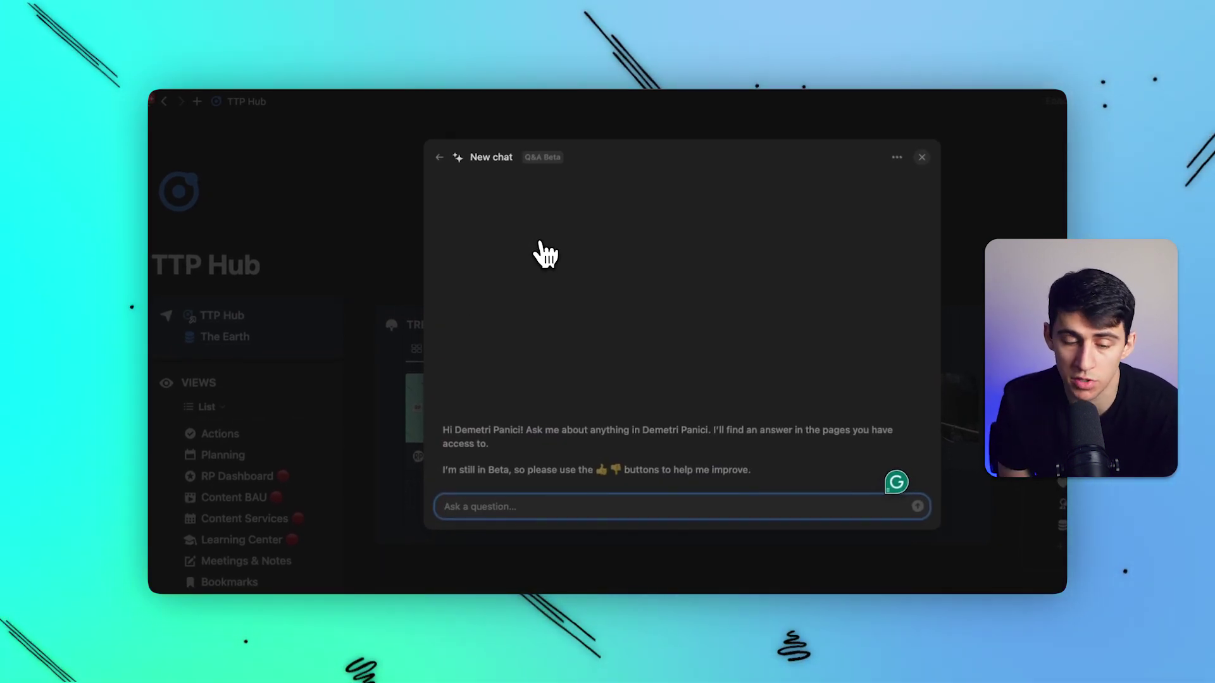
text(what a)
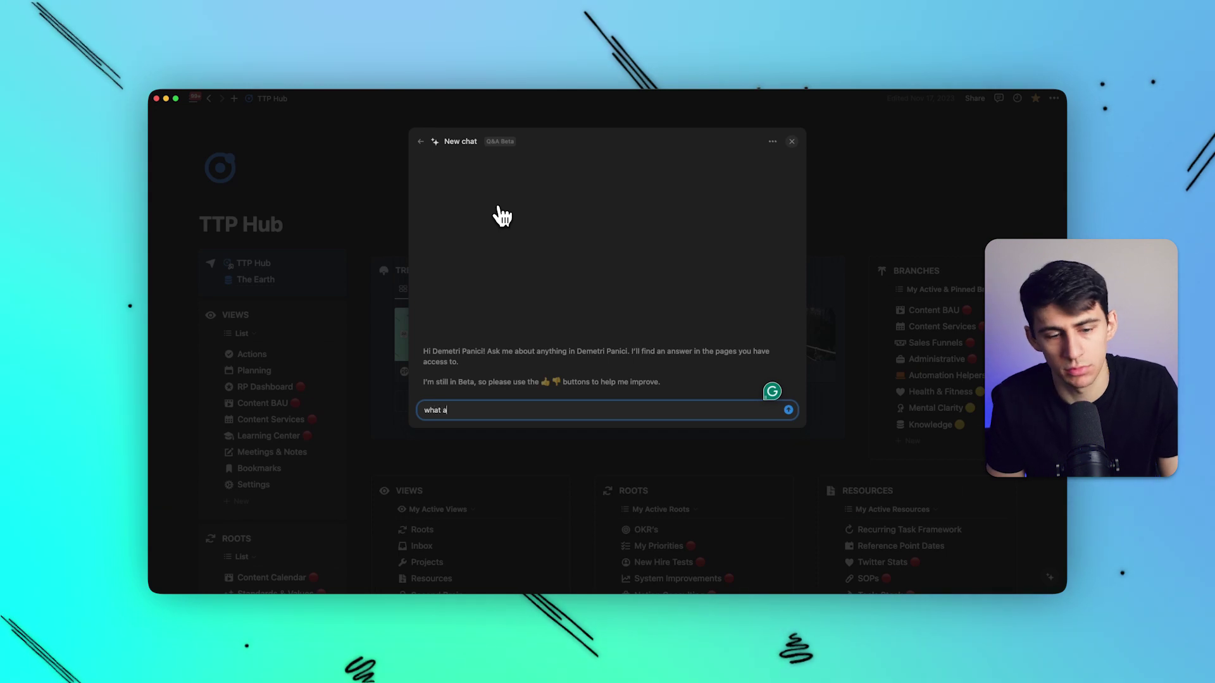
text(re my different video editors)
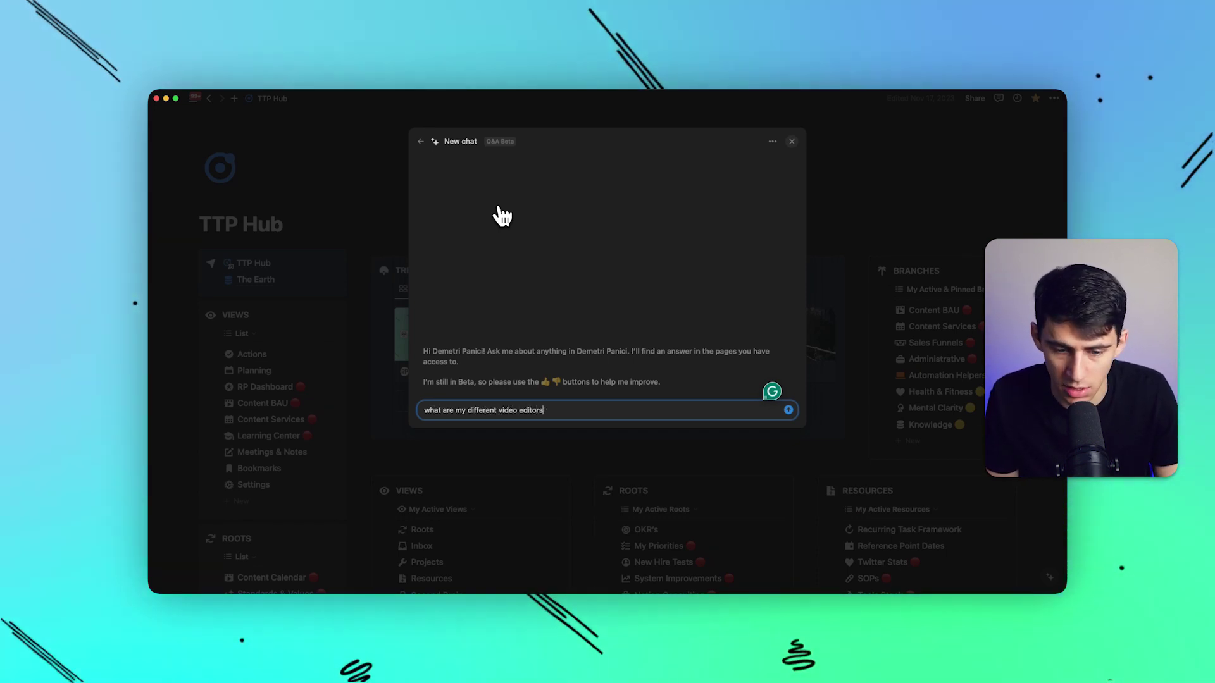
text( names)
Send the question about video editors' names and highlight the editors in the AI answer.
key(Return)
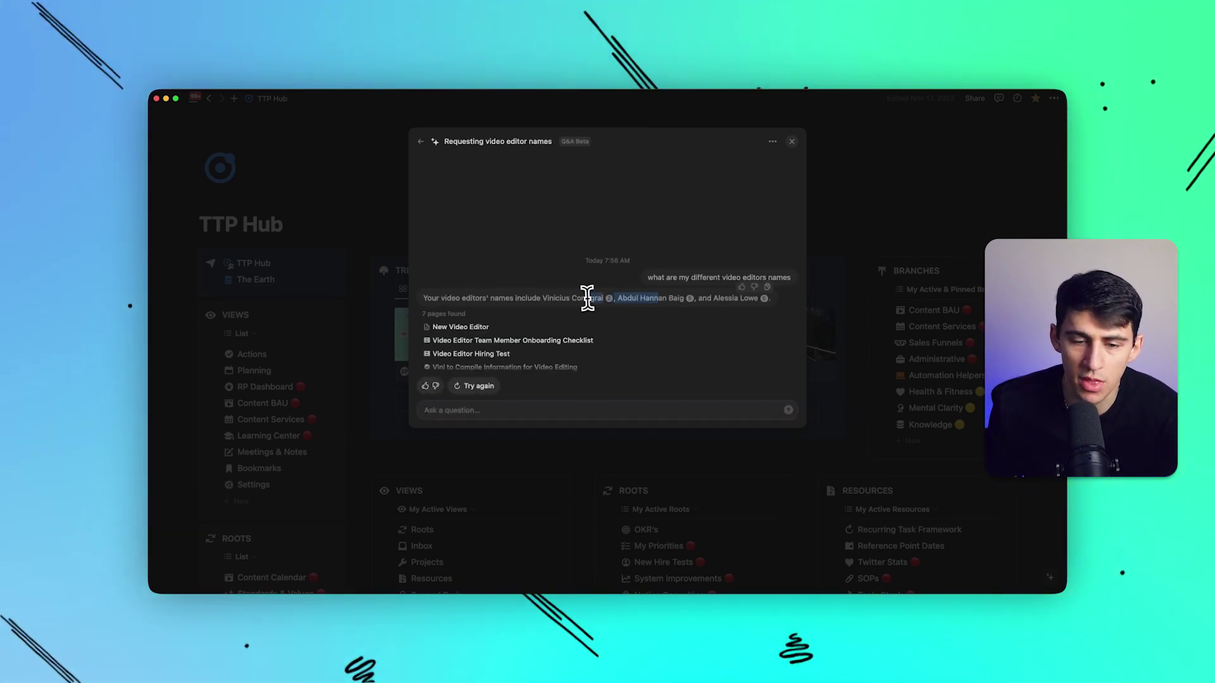
drag(588, 297, 427, 327)
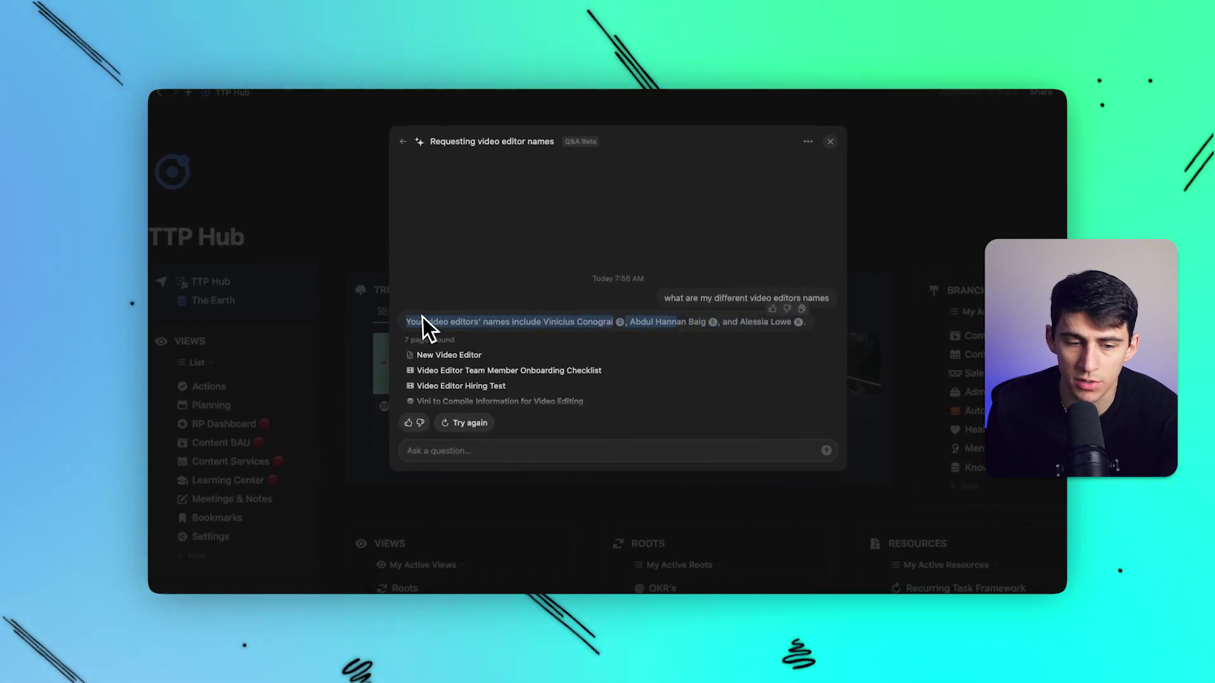
drag(741, 322, 796, 323)
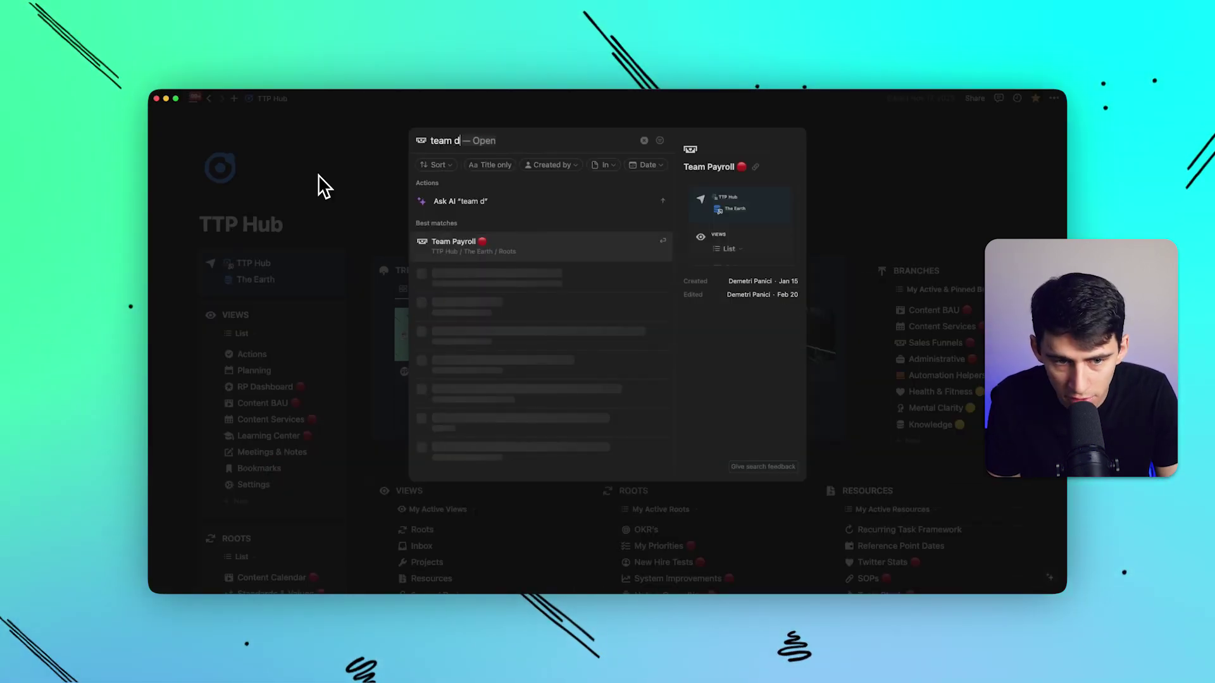
text(irector)
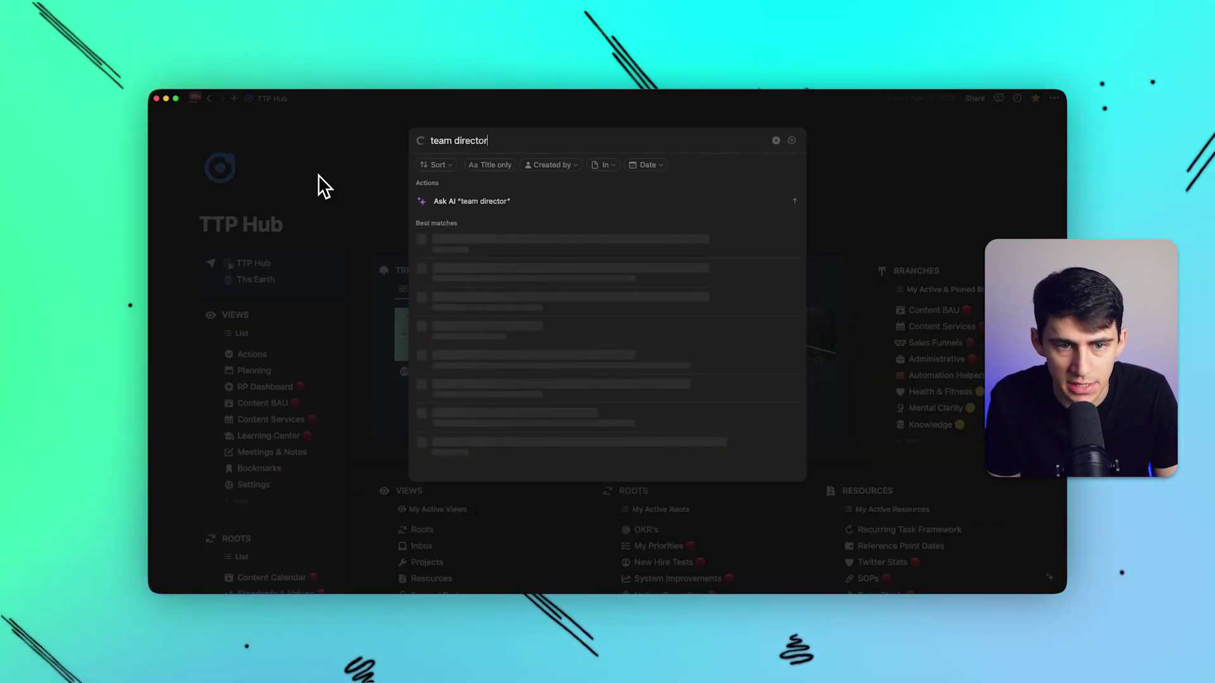
text(y)
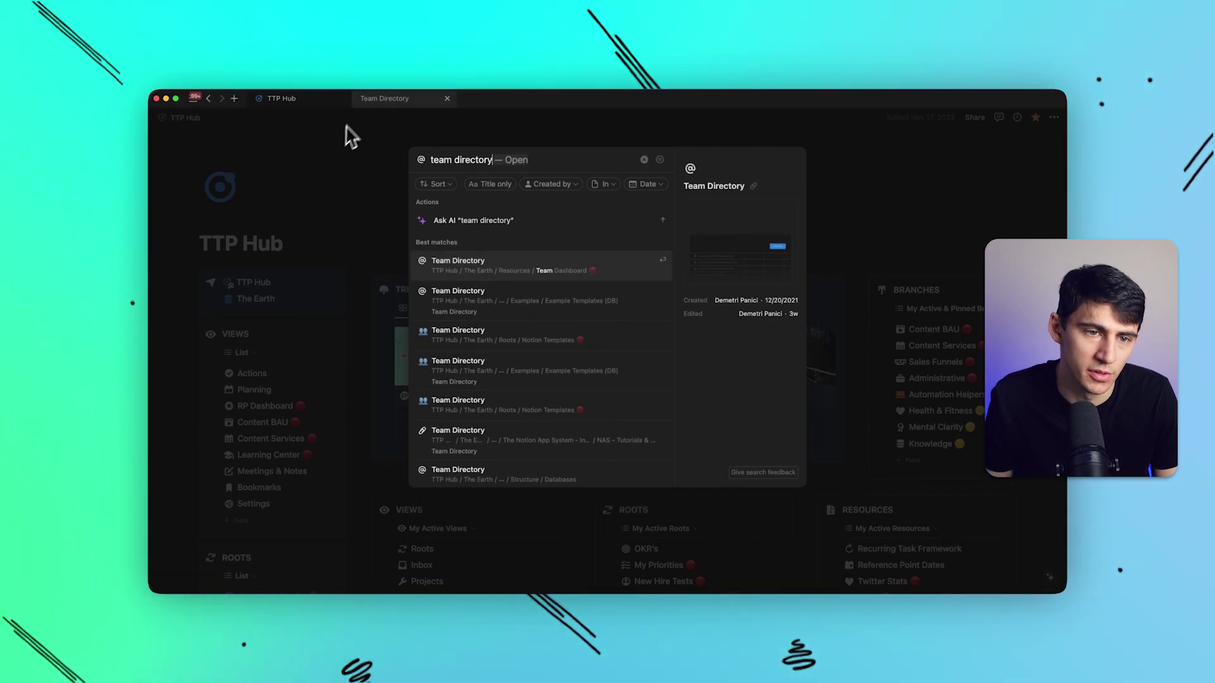
Open Team Directory, review the role options without changing them, and return to the TTP Hub.
key(Return)
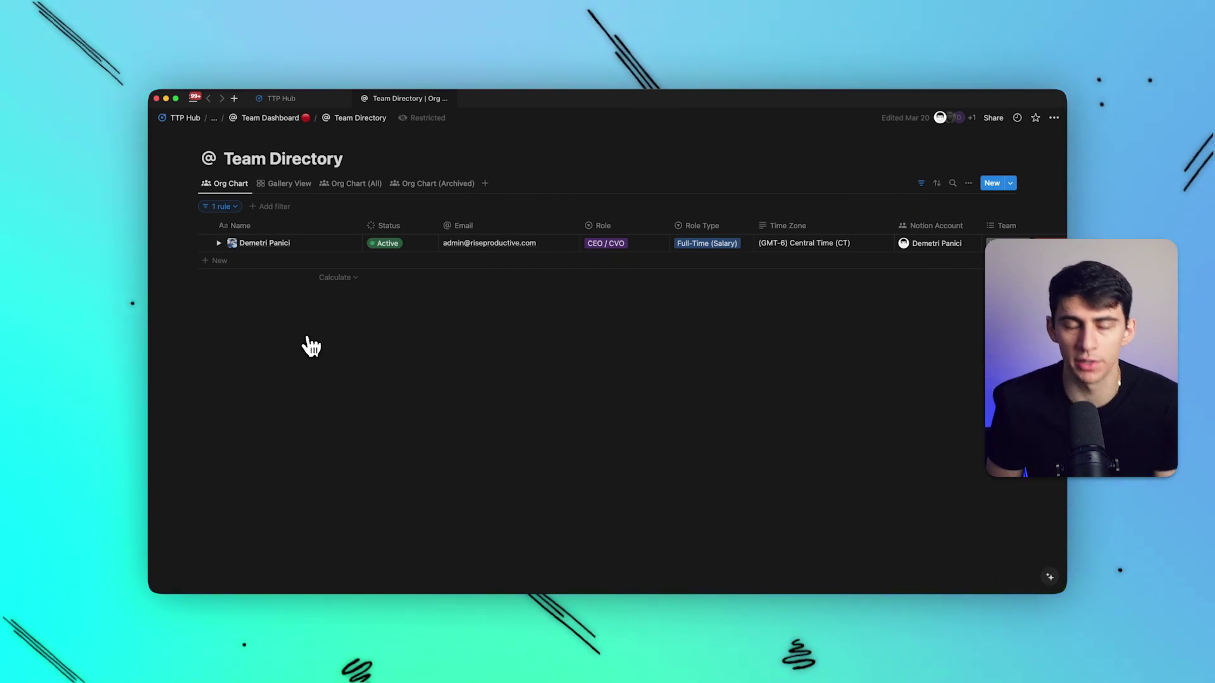
click(615, 245)
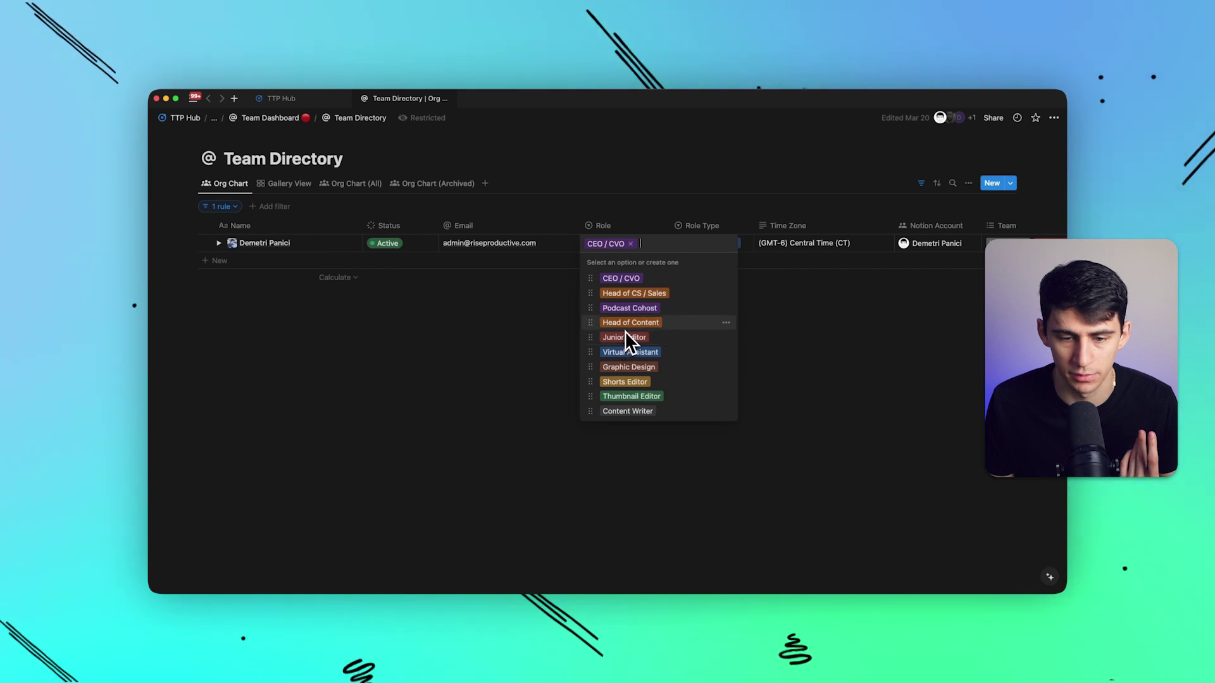
key(Escape)
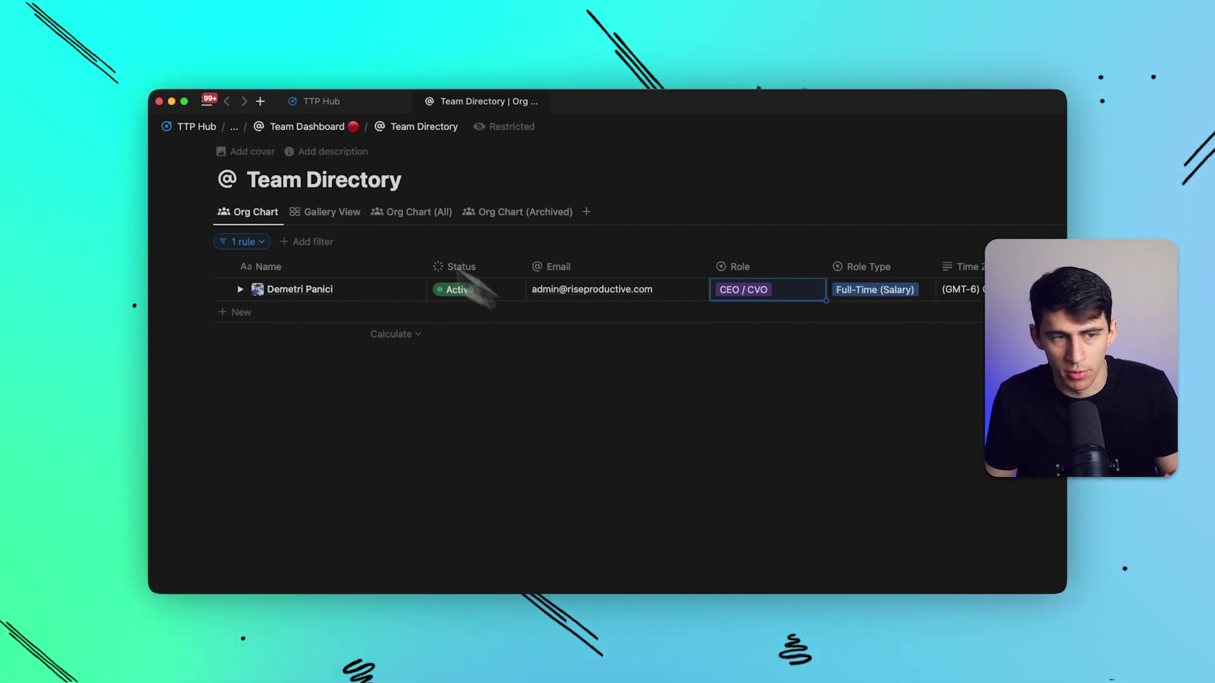
click(330, 96)
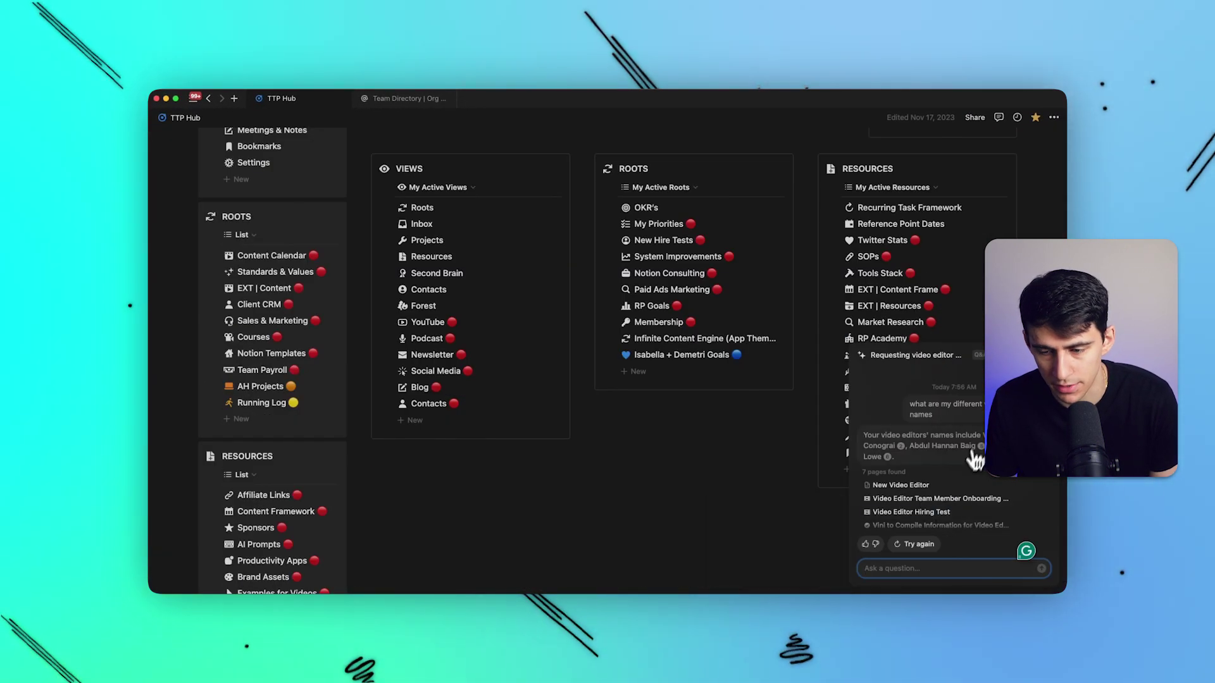
Create an untitled subpage and keep an AI-brainstormed list of ten productivity-app video ideas.
click(447, 294)
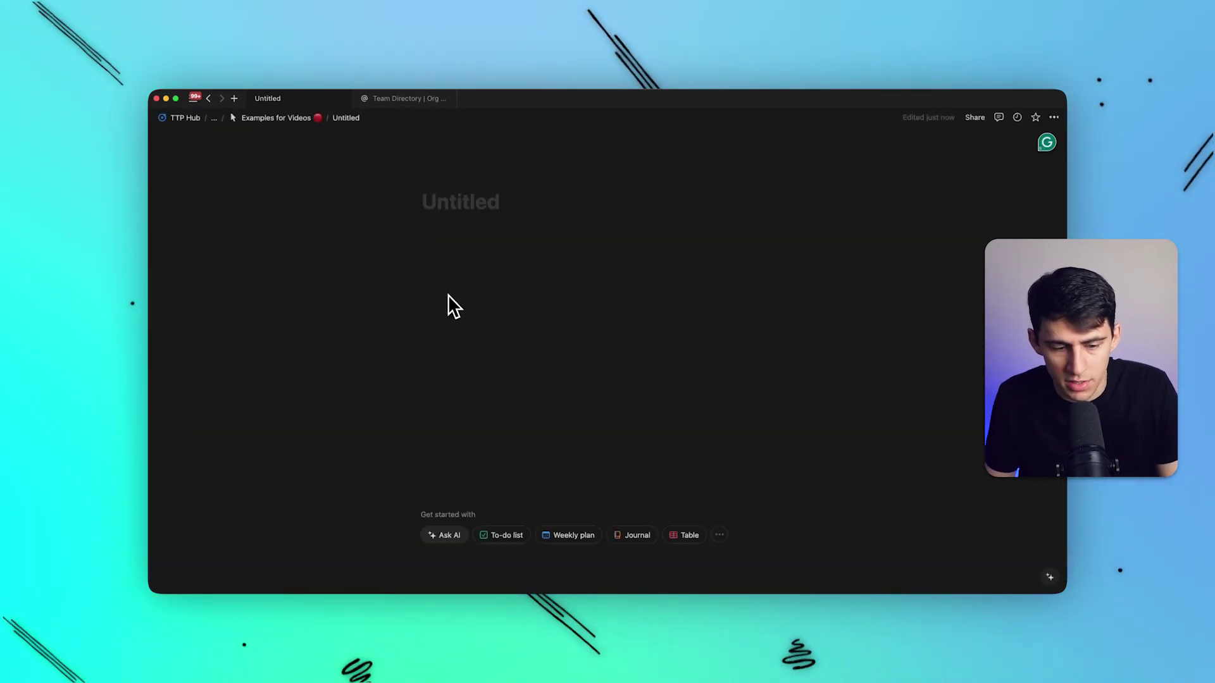
click(444, 534)
text(B)
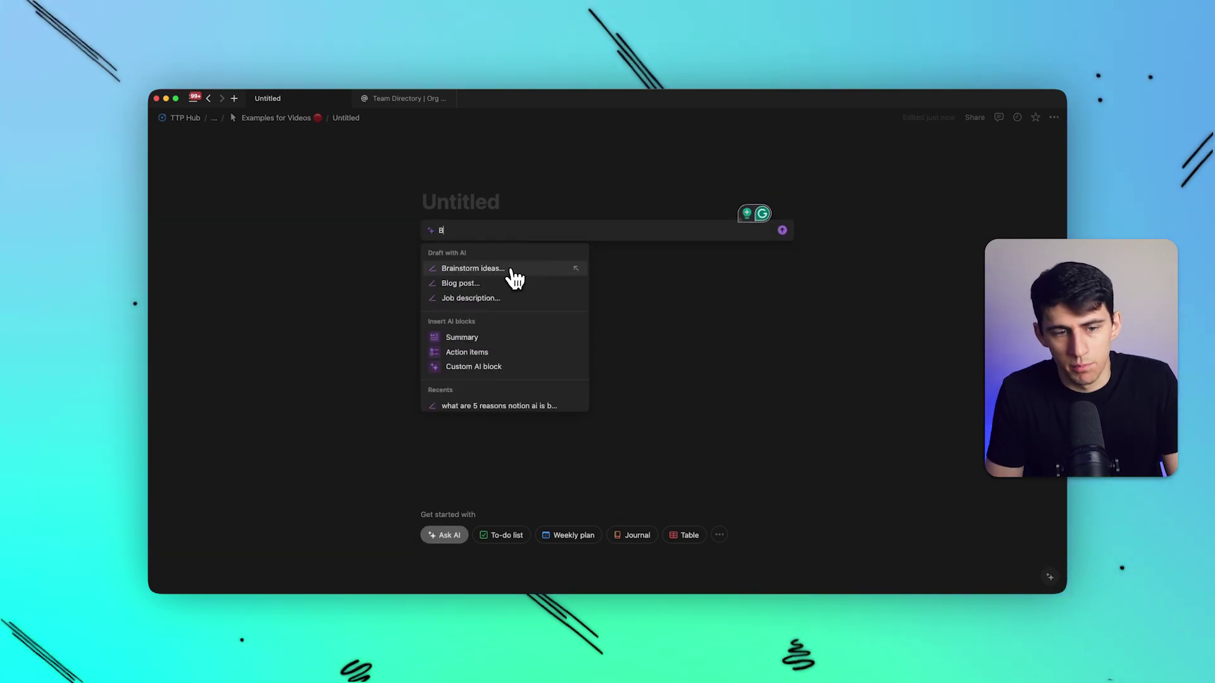
text(rainstorm ideas)
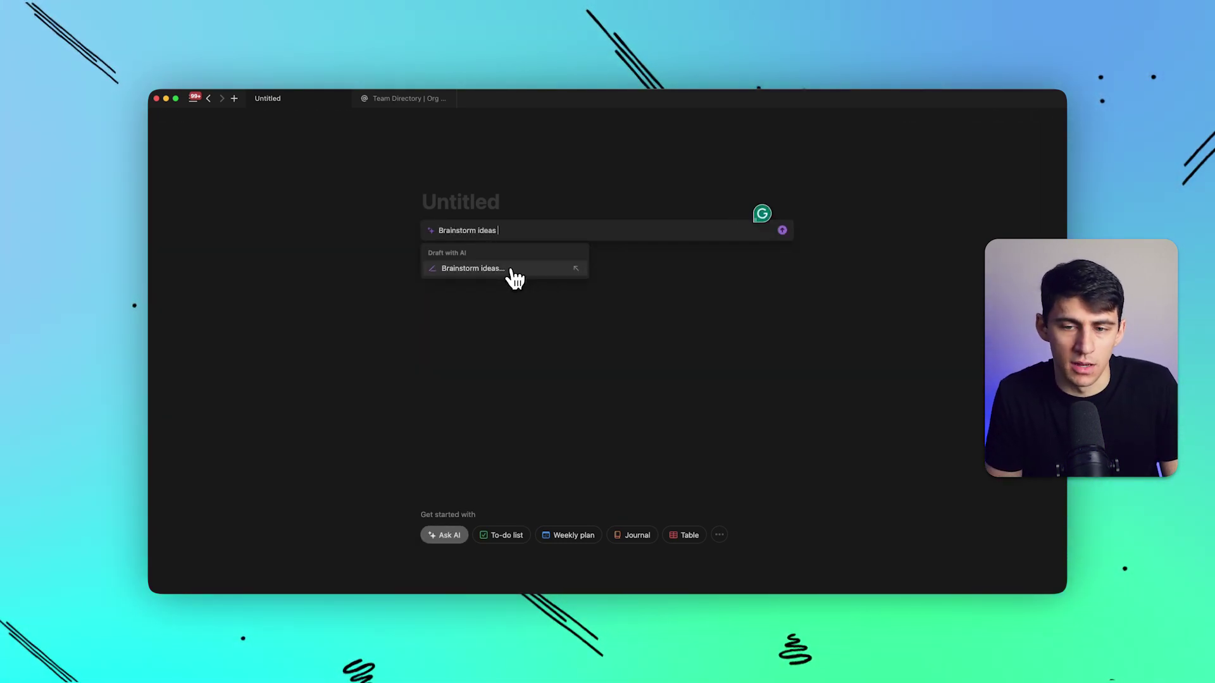
text(about a list of youtube videos for productivity app based)
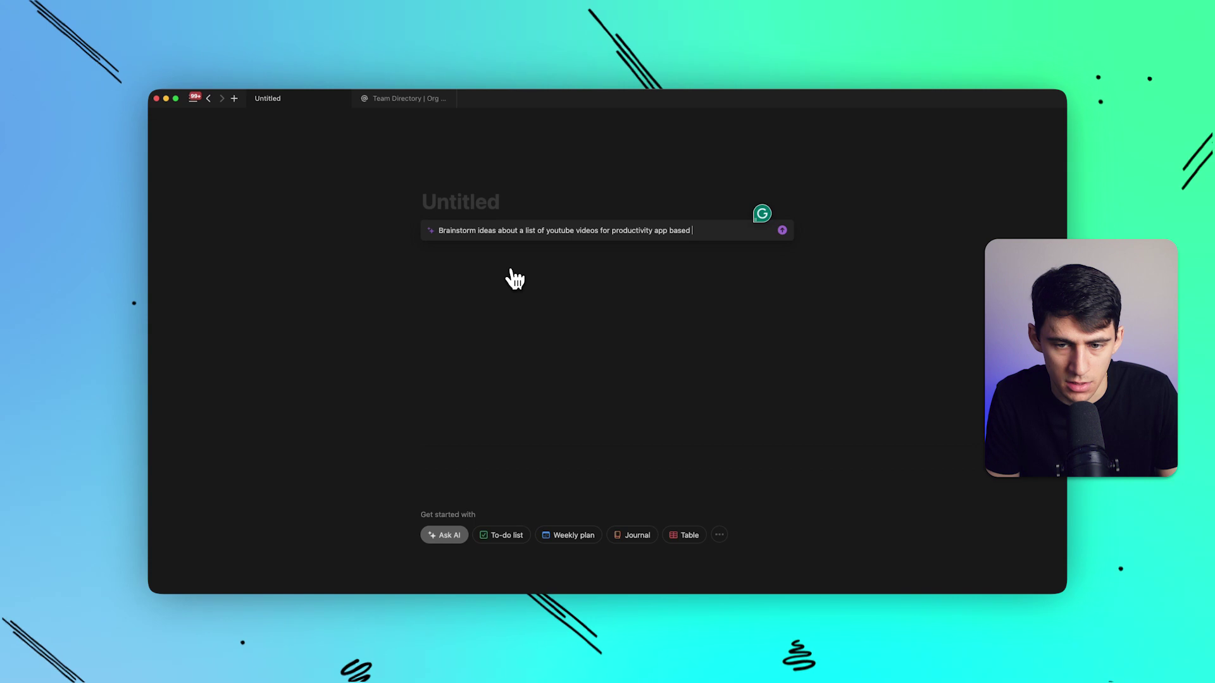
key(Return)
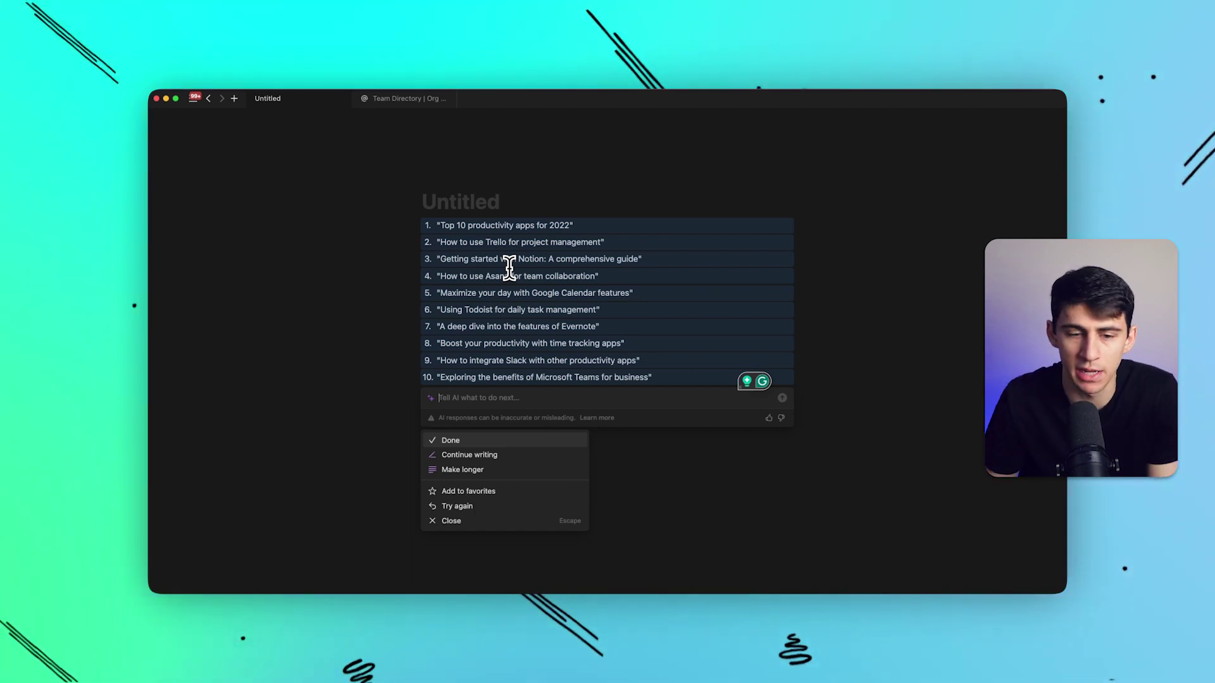
key(Return)
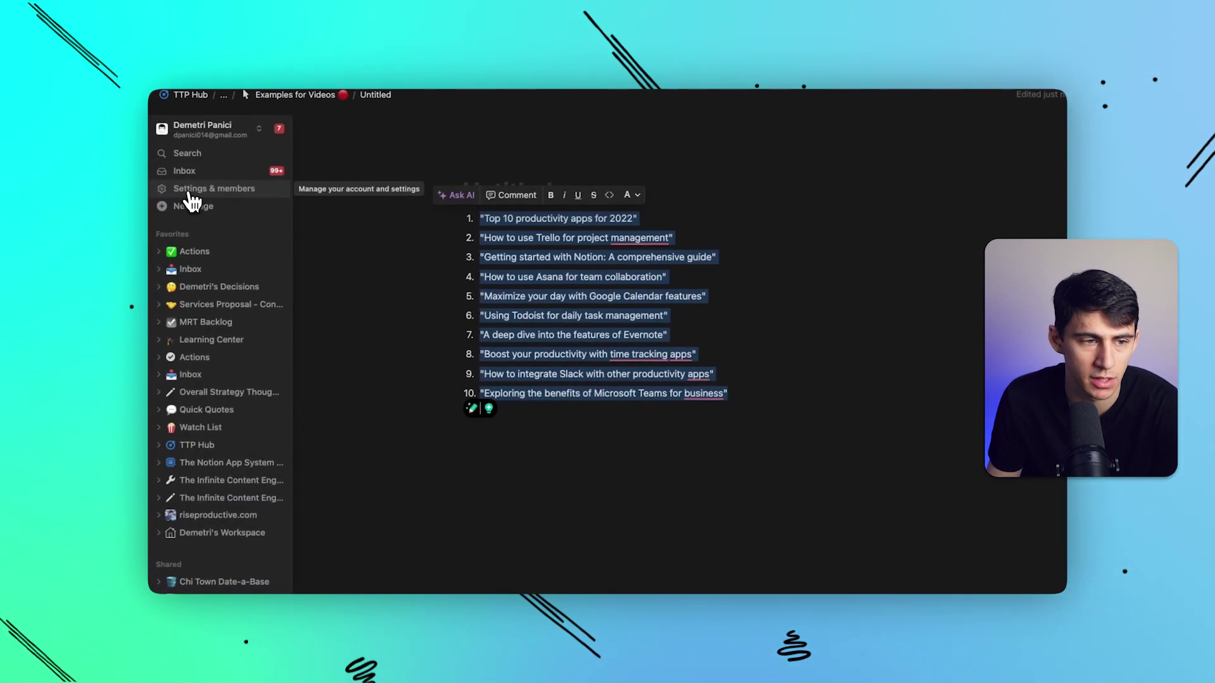
Browse the workspace, people, security, connections and personal settings, then close them.
click(193, 202)
click(389, 316)
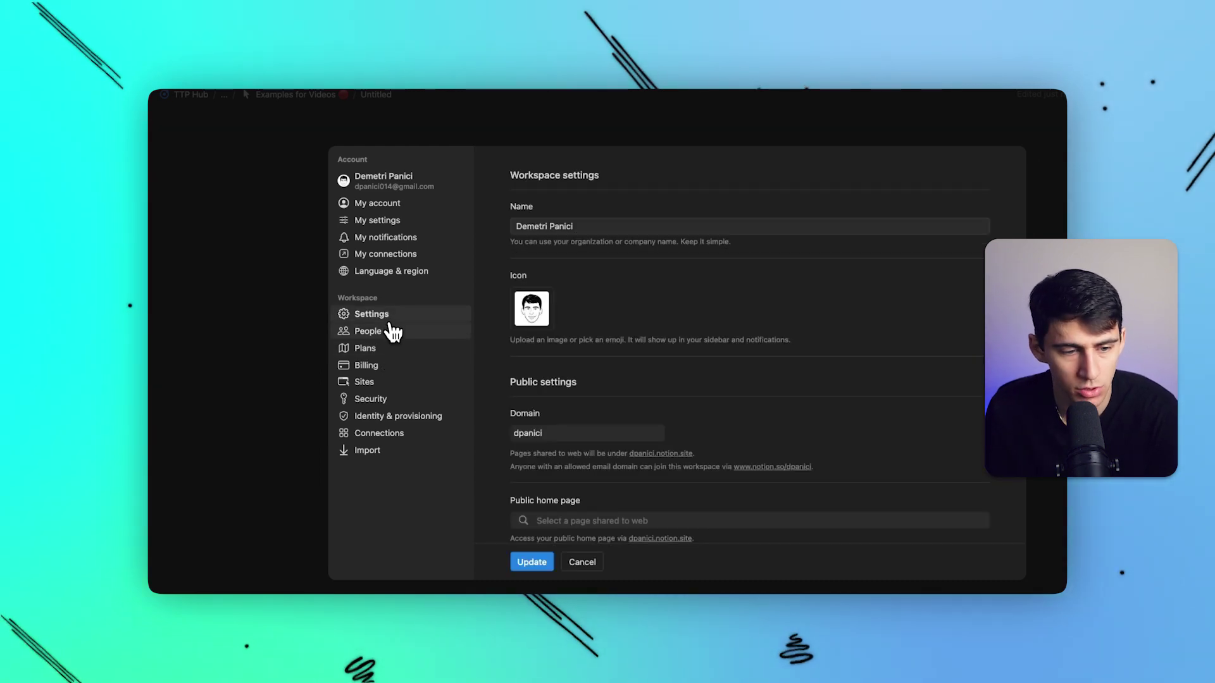
click(390, 330)
click(393, 399)
click(397, 253)
click(381, 219)
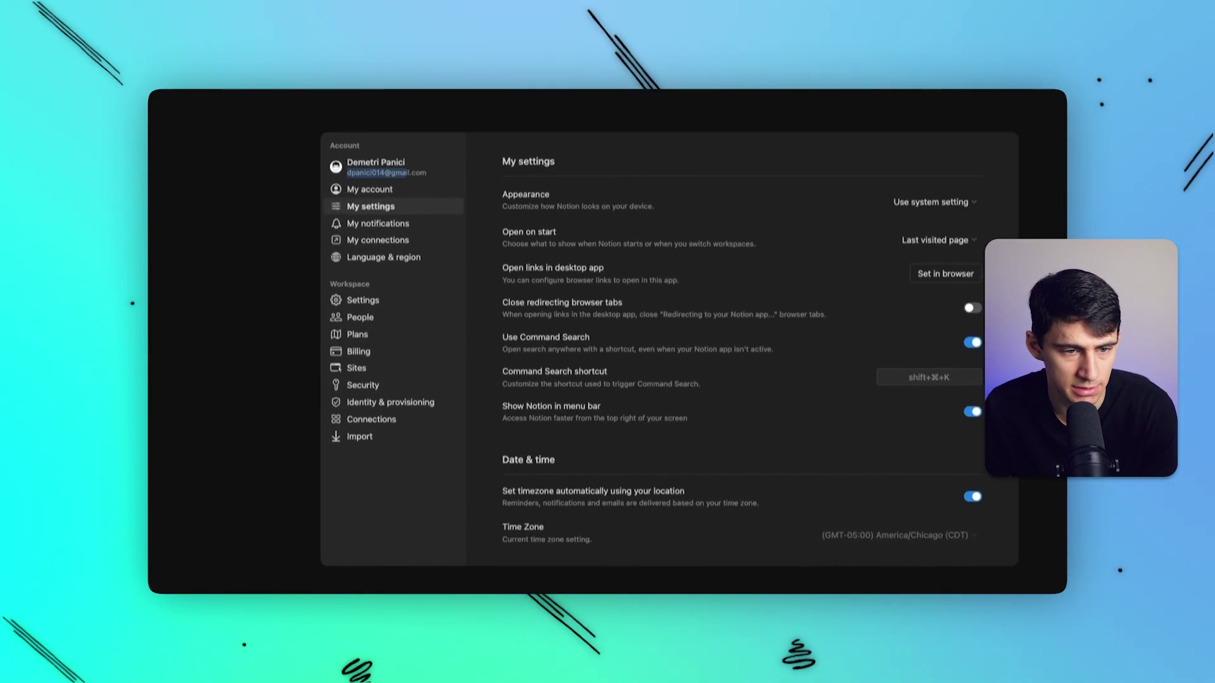
click(260, 352)
Select all ten generated list items, dismiss the AI edit options and delete the list.
click(711, 203)
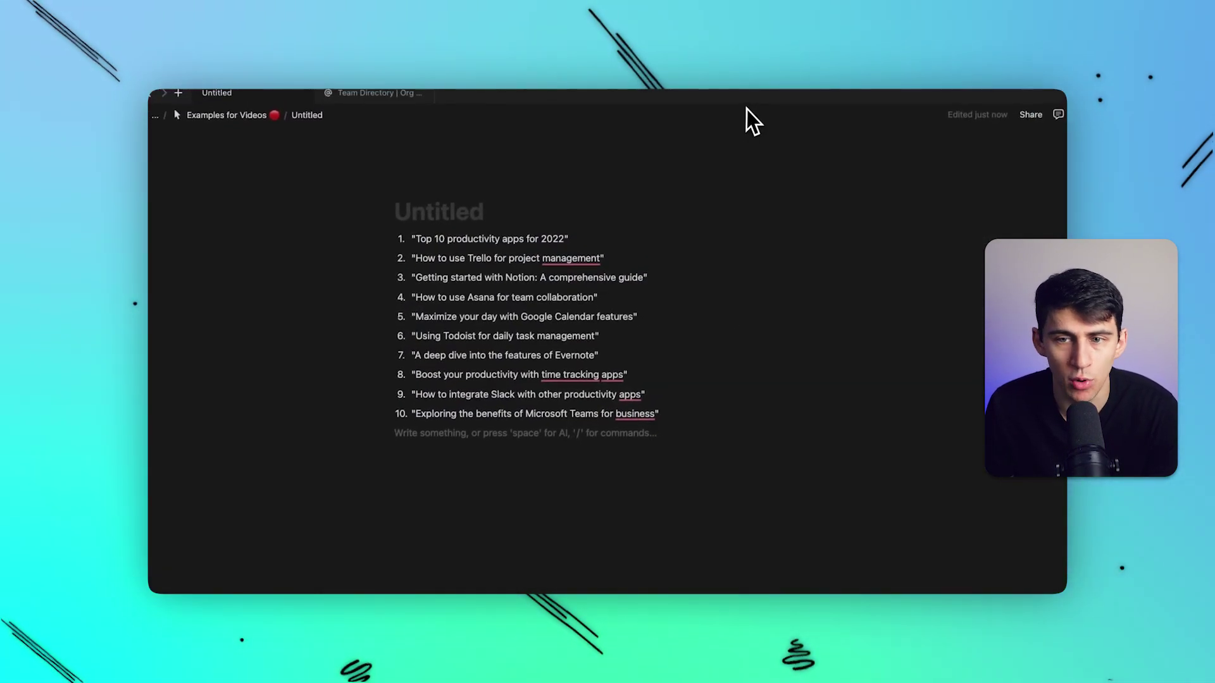
click(772, 285)
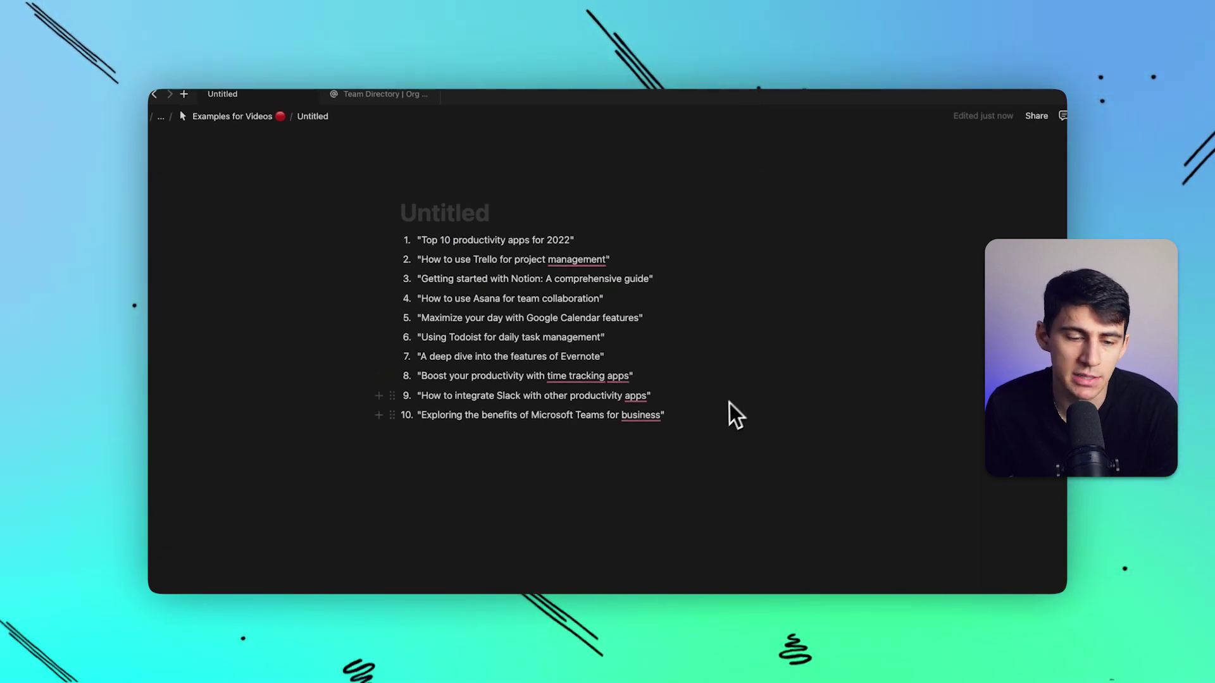
drag(729, 403, 412, 239)
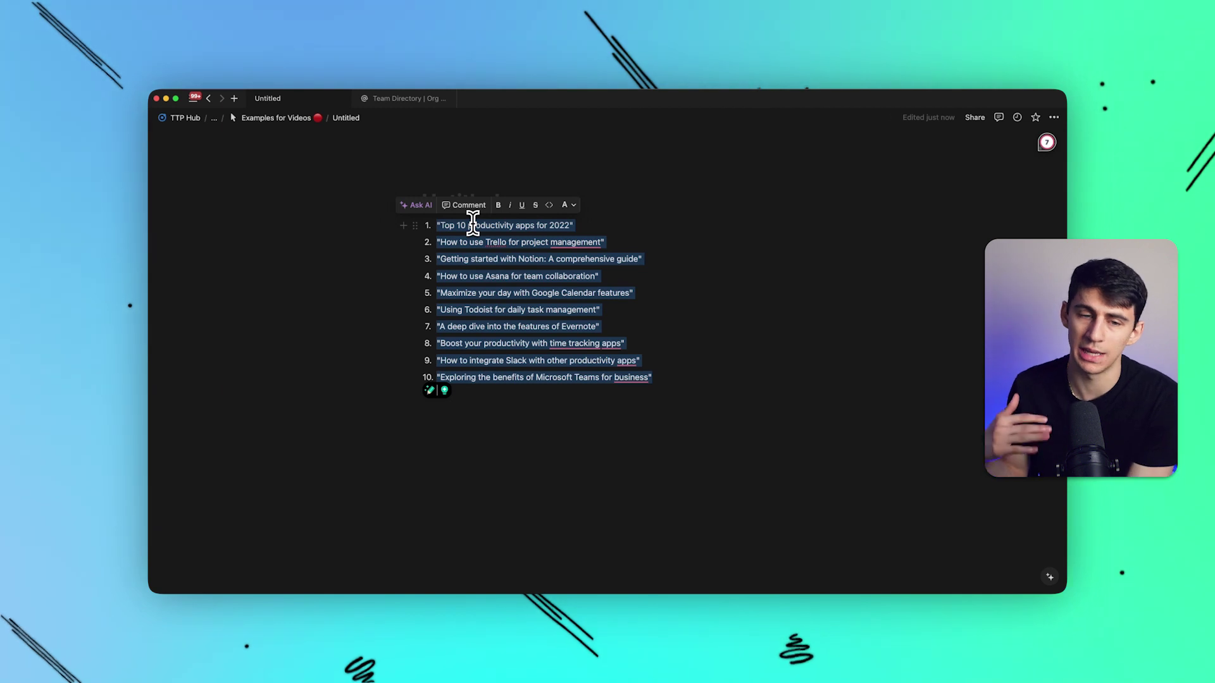
key(super+j)
scroll(494, 465, down, 5)
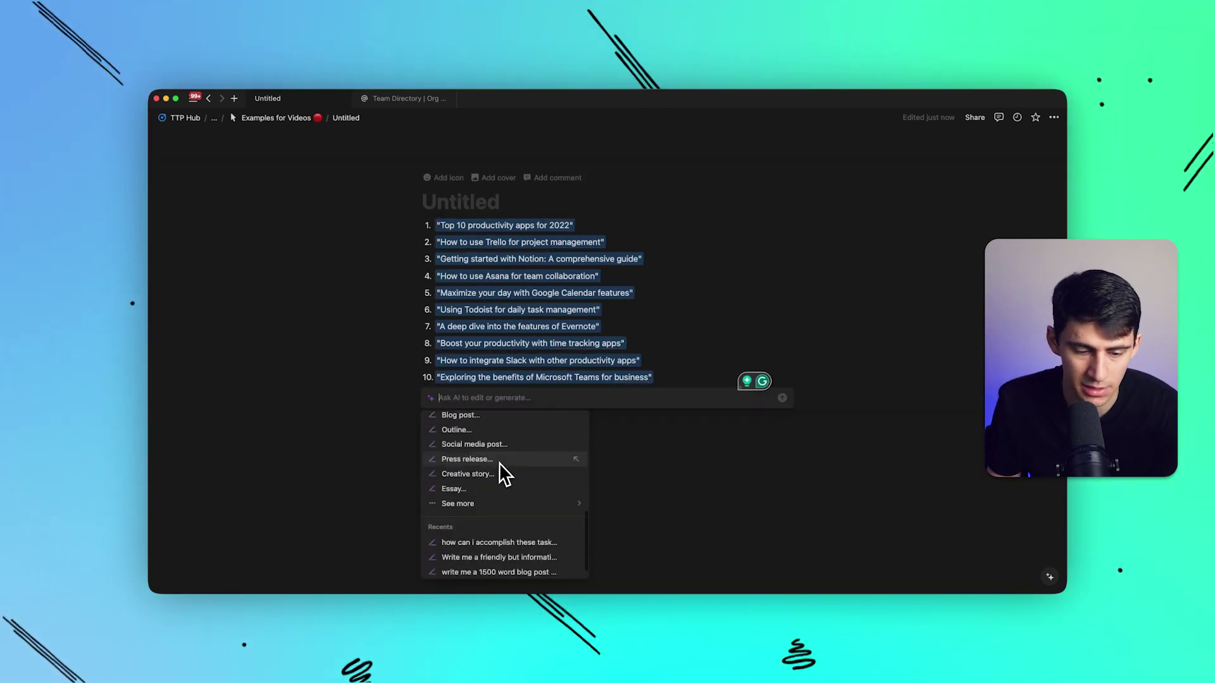
scroll(531, 437, up, 5)
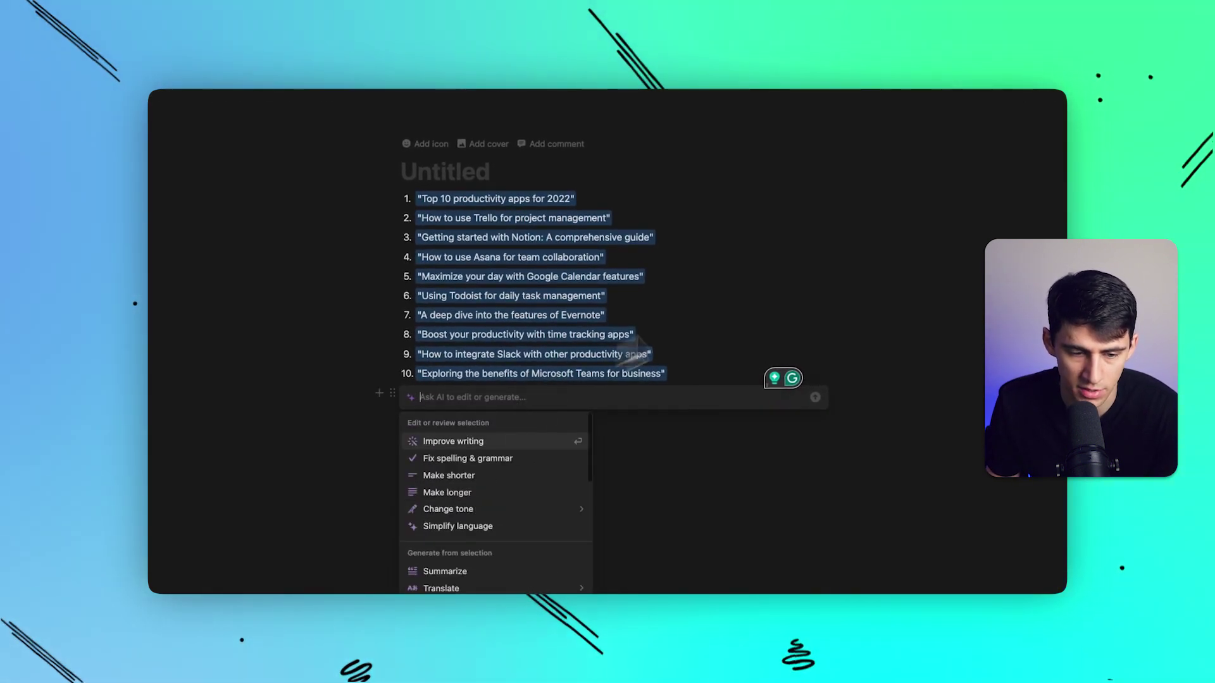
scroll(551, 434, down, 2)
scroll(496, 480, up, 2)
key(Escape)
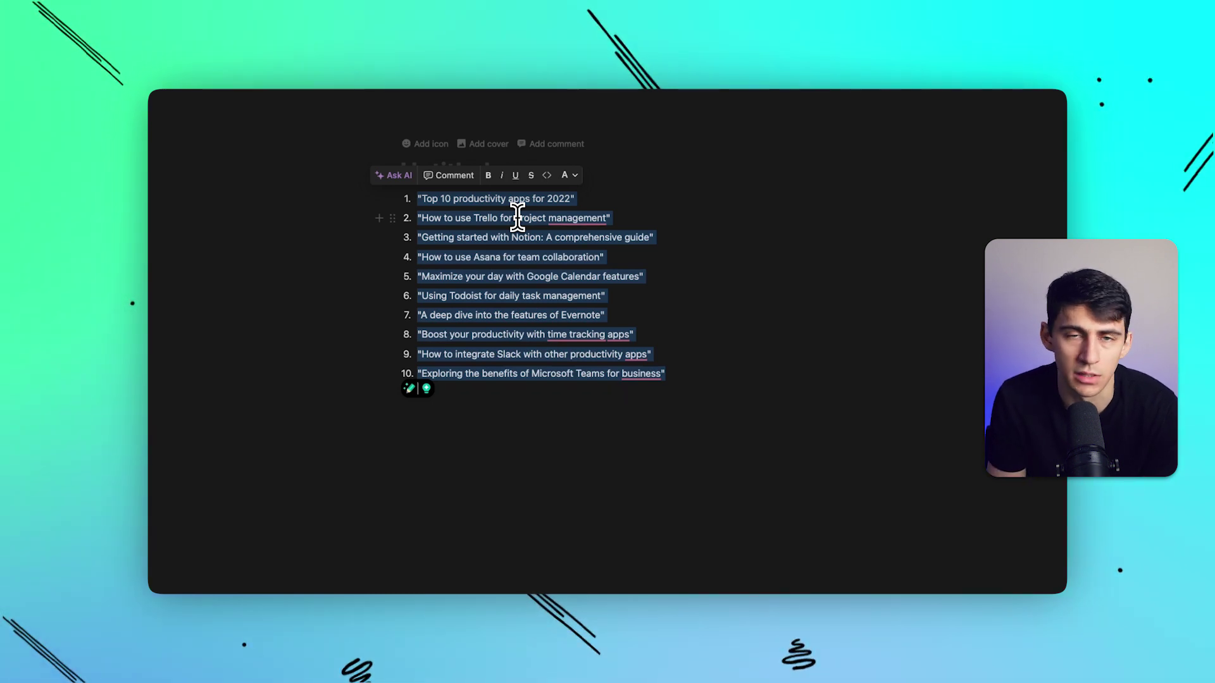
key(BackSpace)
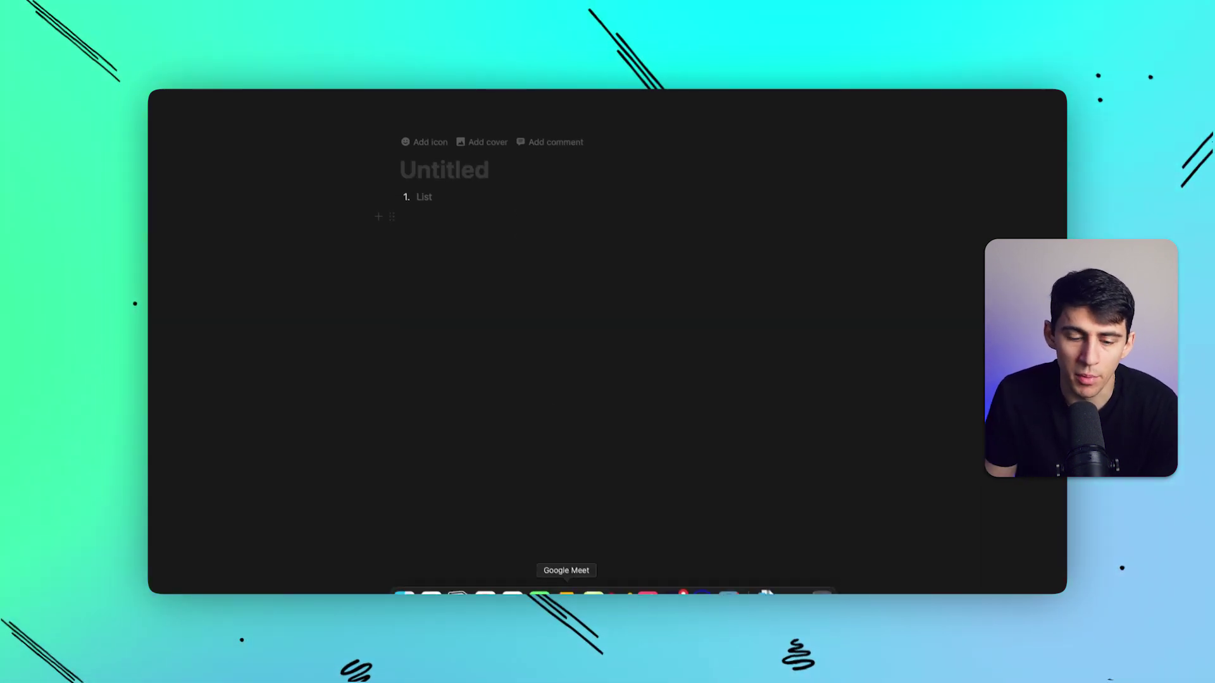
Switch to Taskade's agents and edit the Project Management Agent's name and instructions.
click(718, 581)
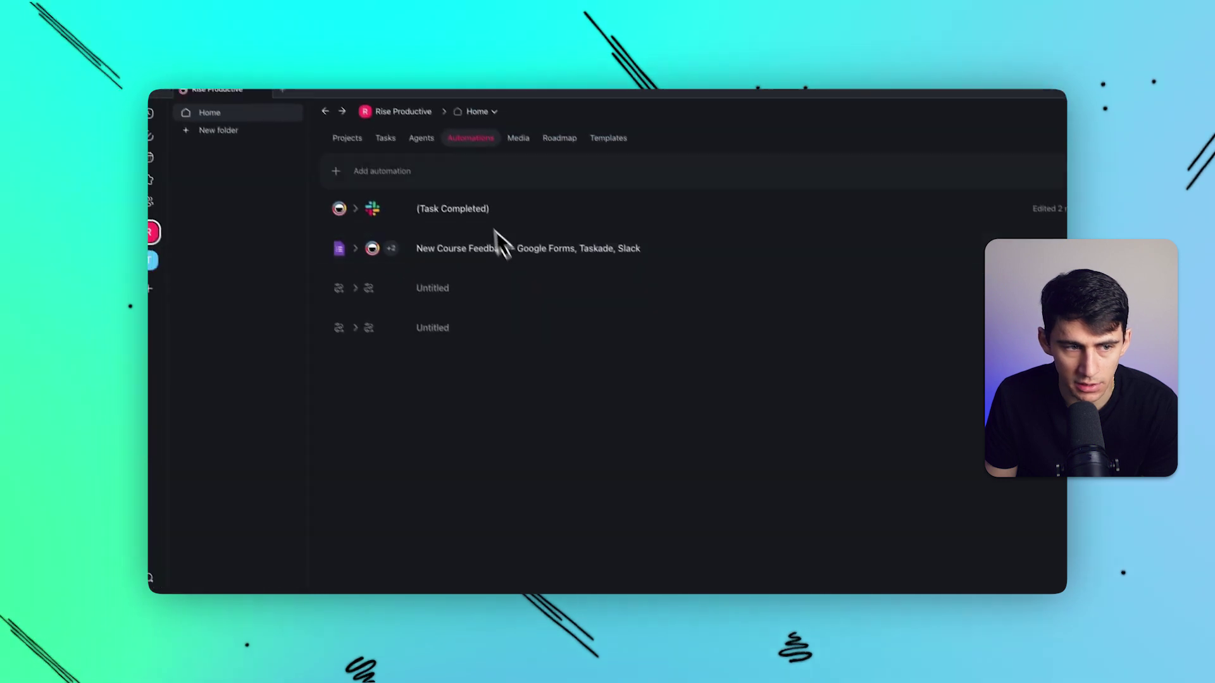
click(435, 152)
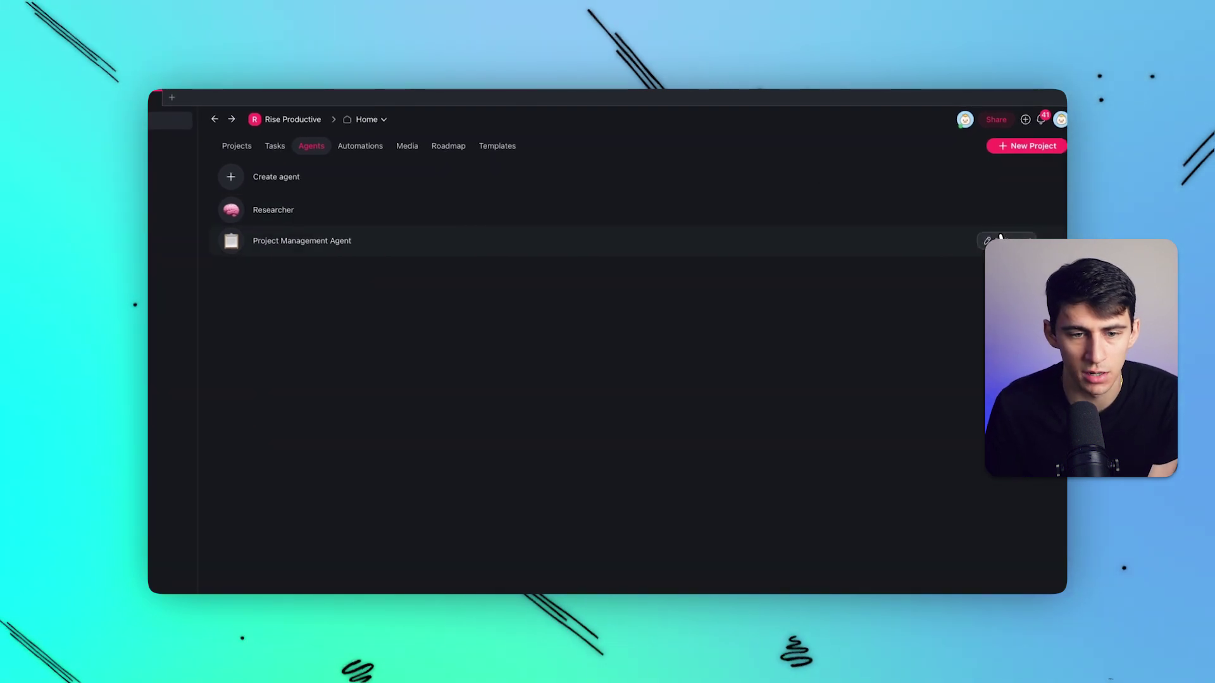
click(990, 241)
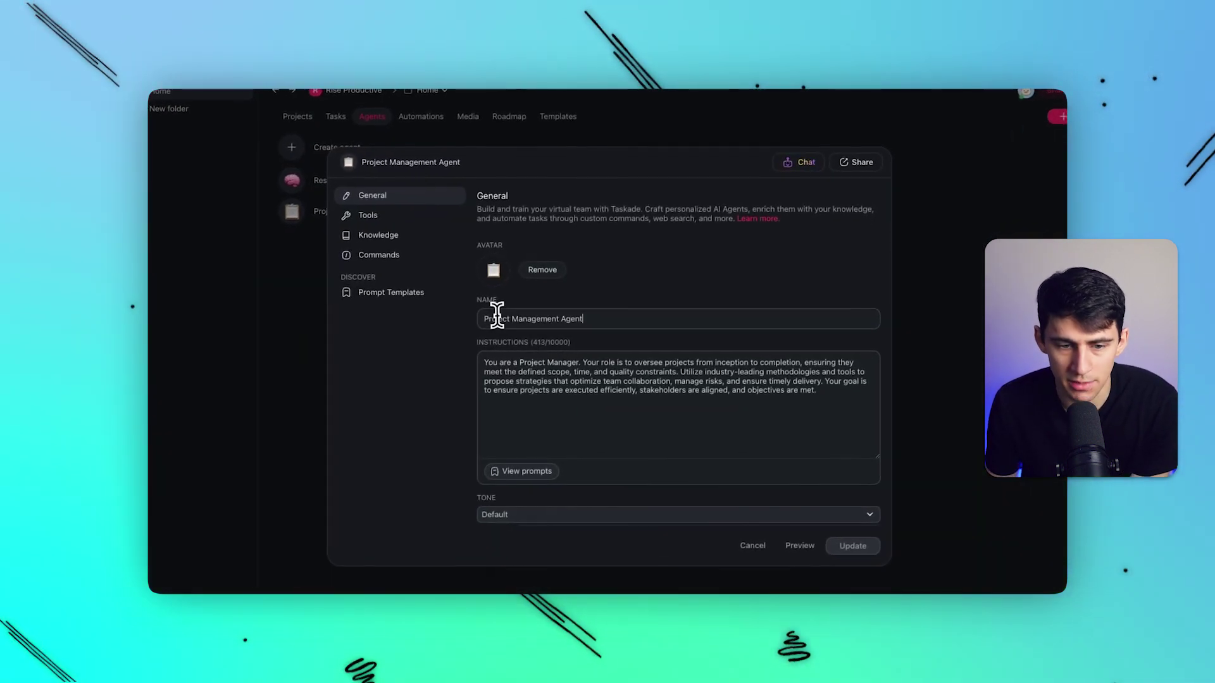
triple_click(497, 318)
click(669, 356)
drag(800, 384, 494, 350)
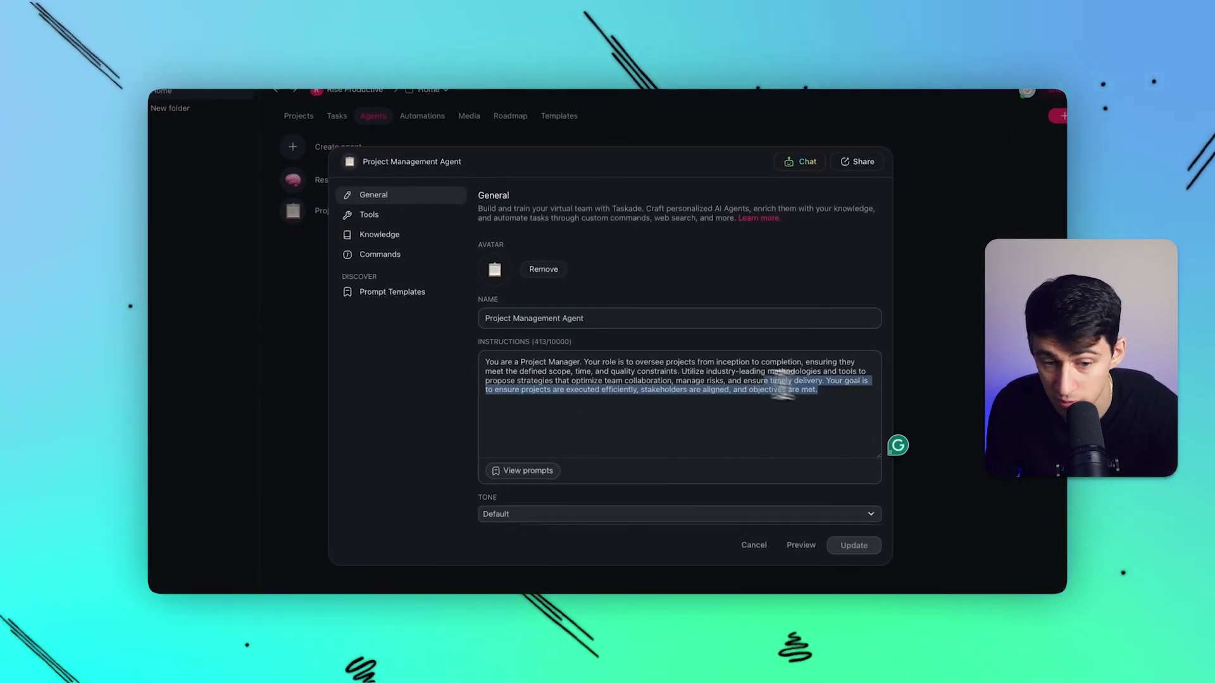
scroll(514, 388, down, 1)
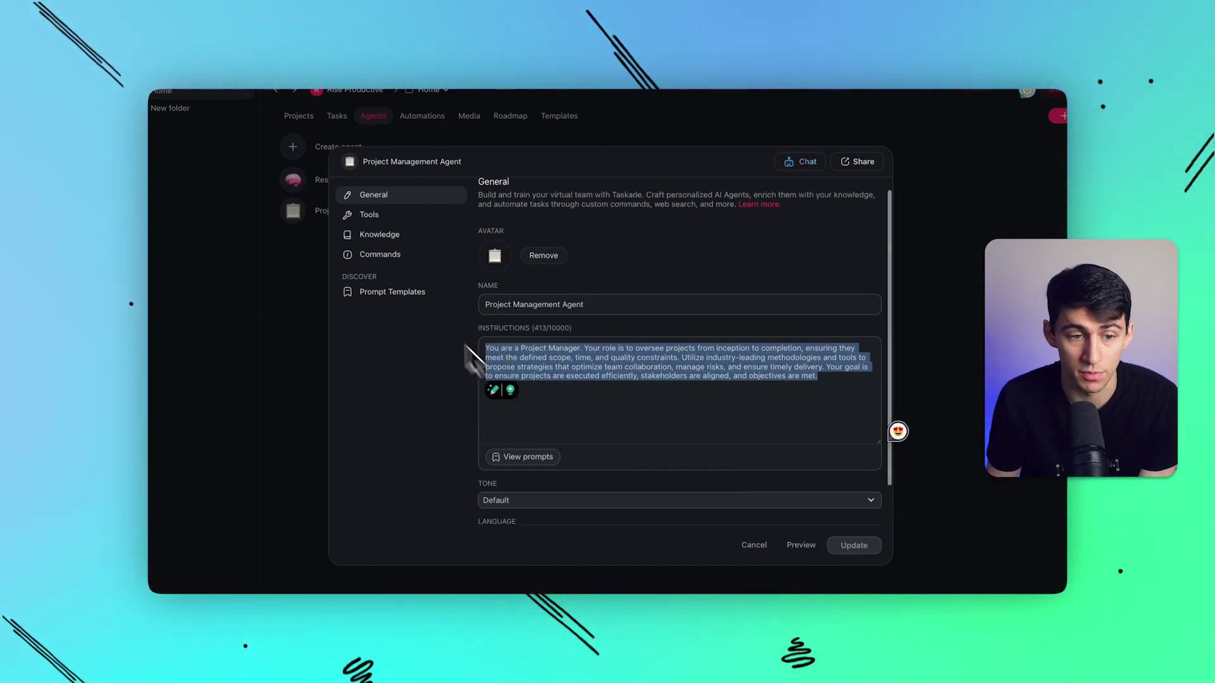
Browse the prompt templates and commands, then enable knowledge for the agent.
click(384, 293)
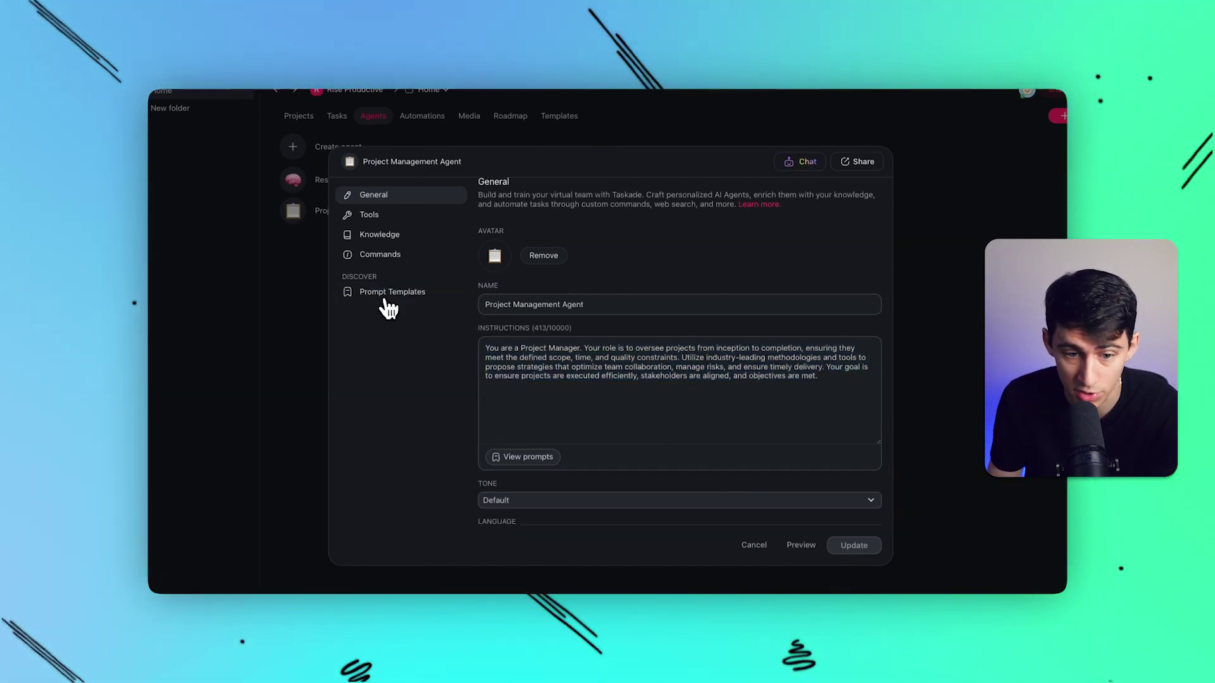
scroll(381, 338, down, 2)
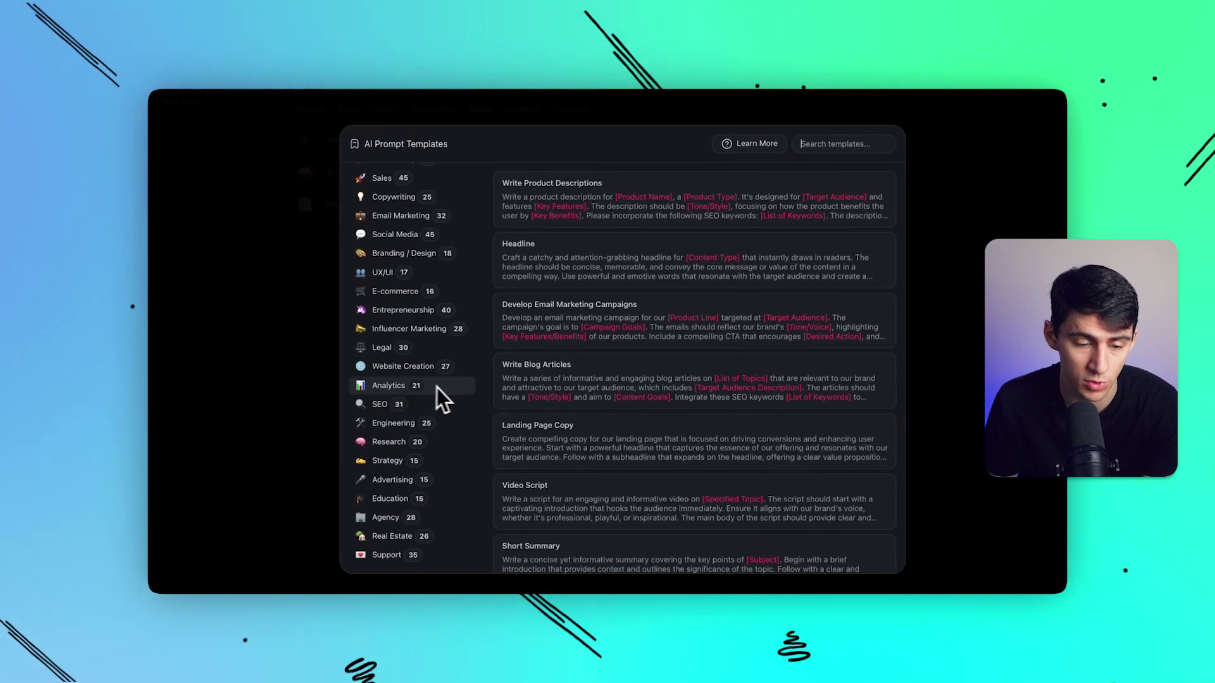
scroll(442, 389, up, 2)
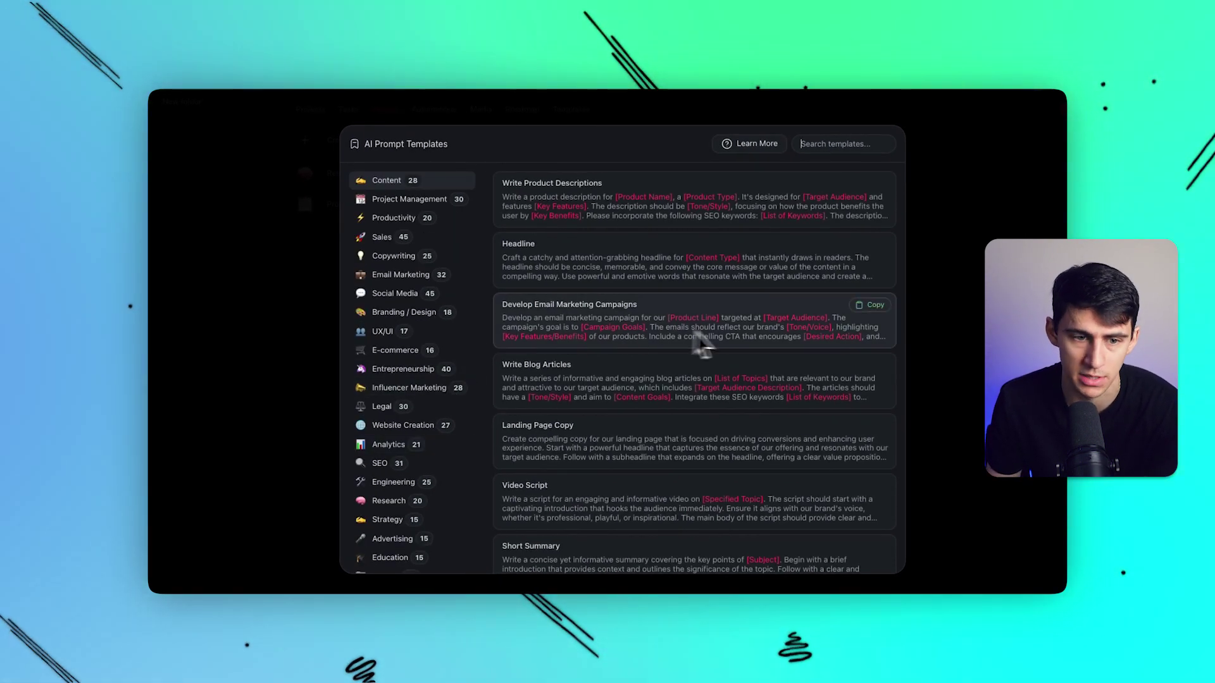
scroll(478, 318, down, 1)
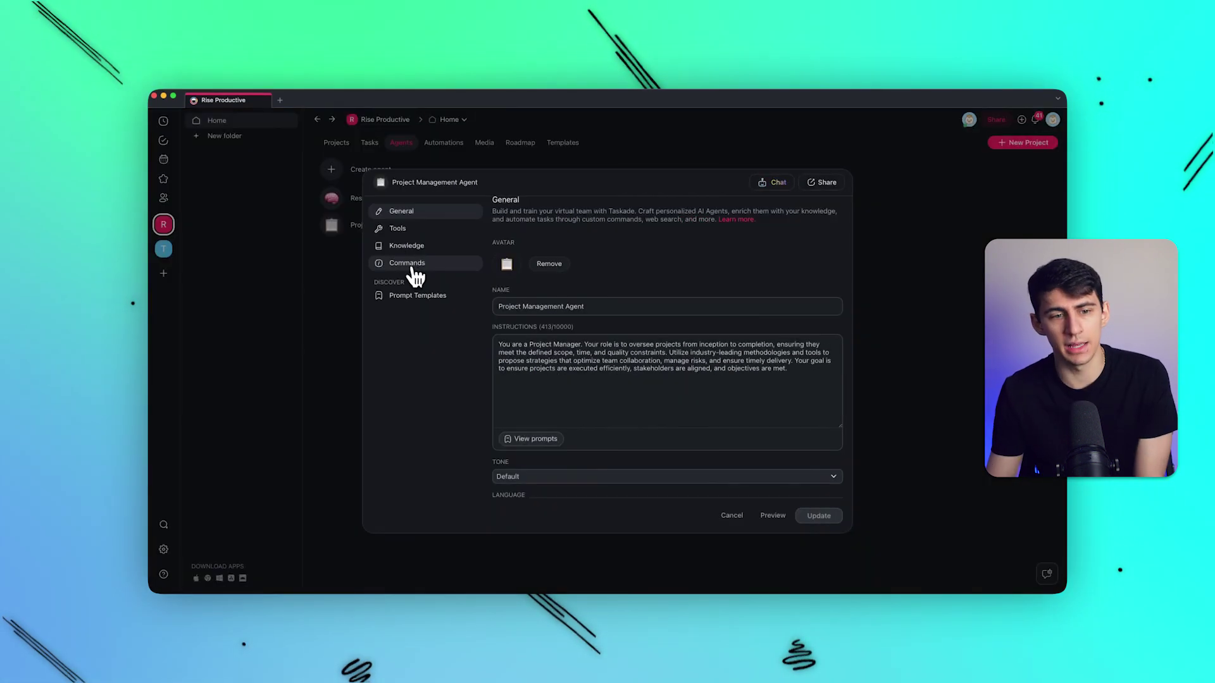
click(414, 273)
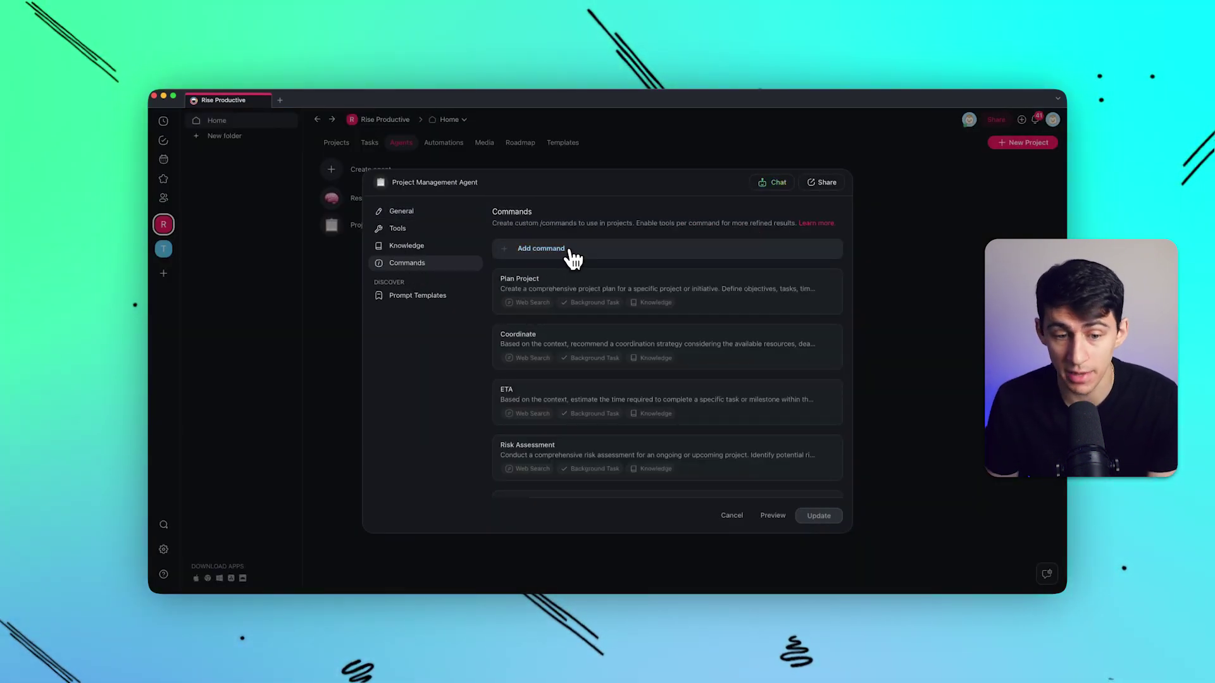
click(427, 248)
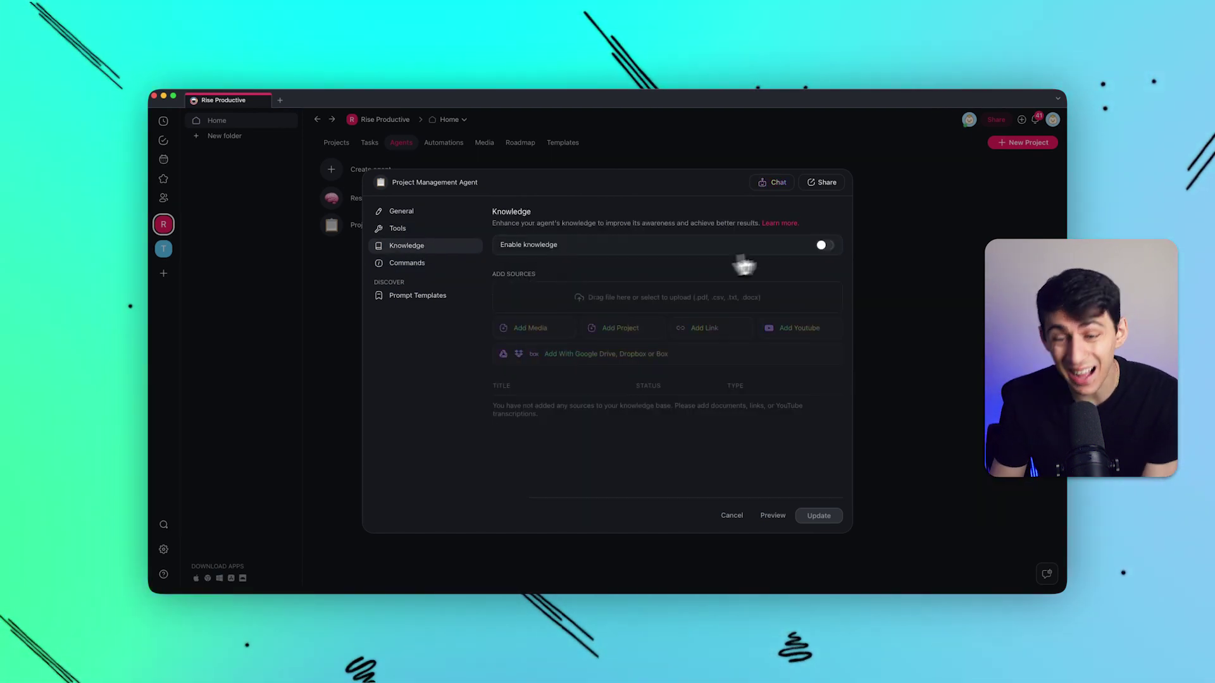
click(822, 248)
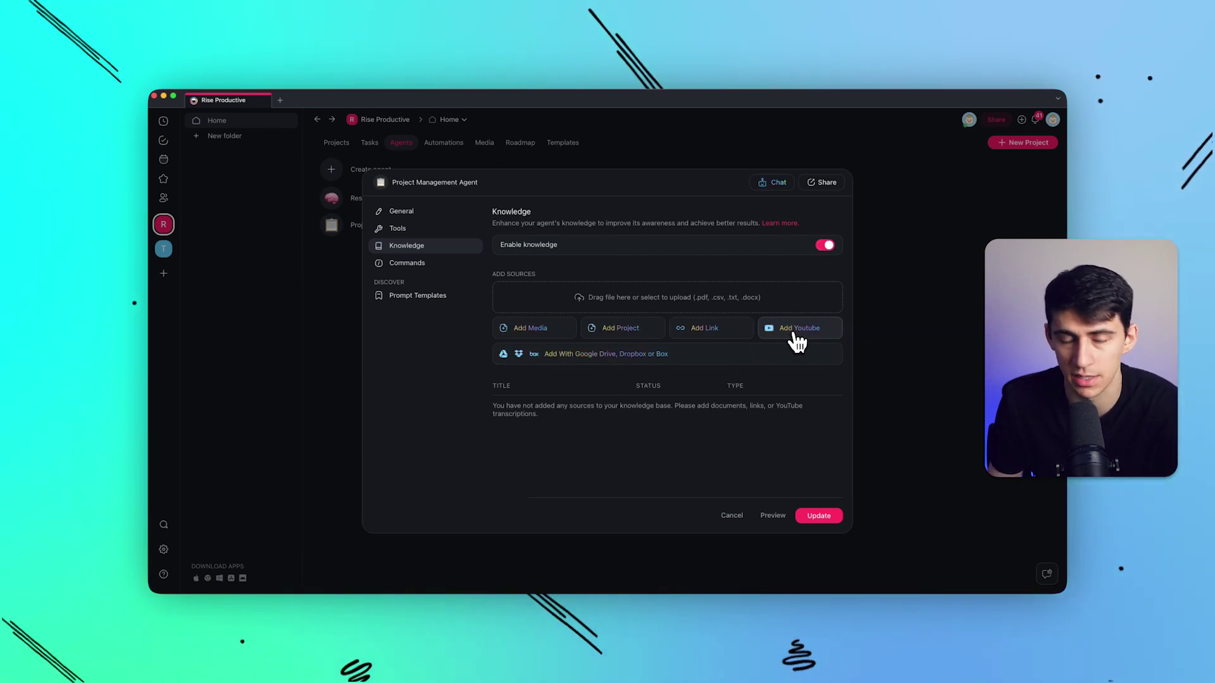
Copy the riseproductive.com Content Services page address from the browser.
click(734, 329)
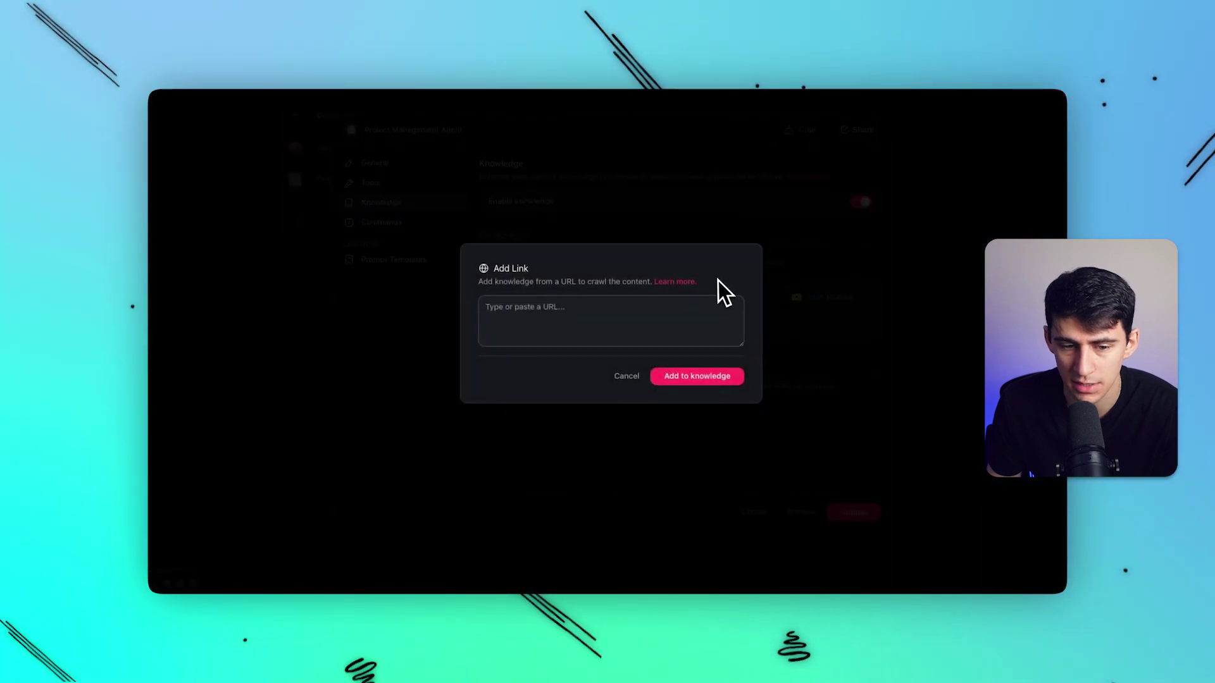
click(428, 581)
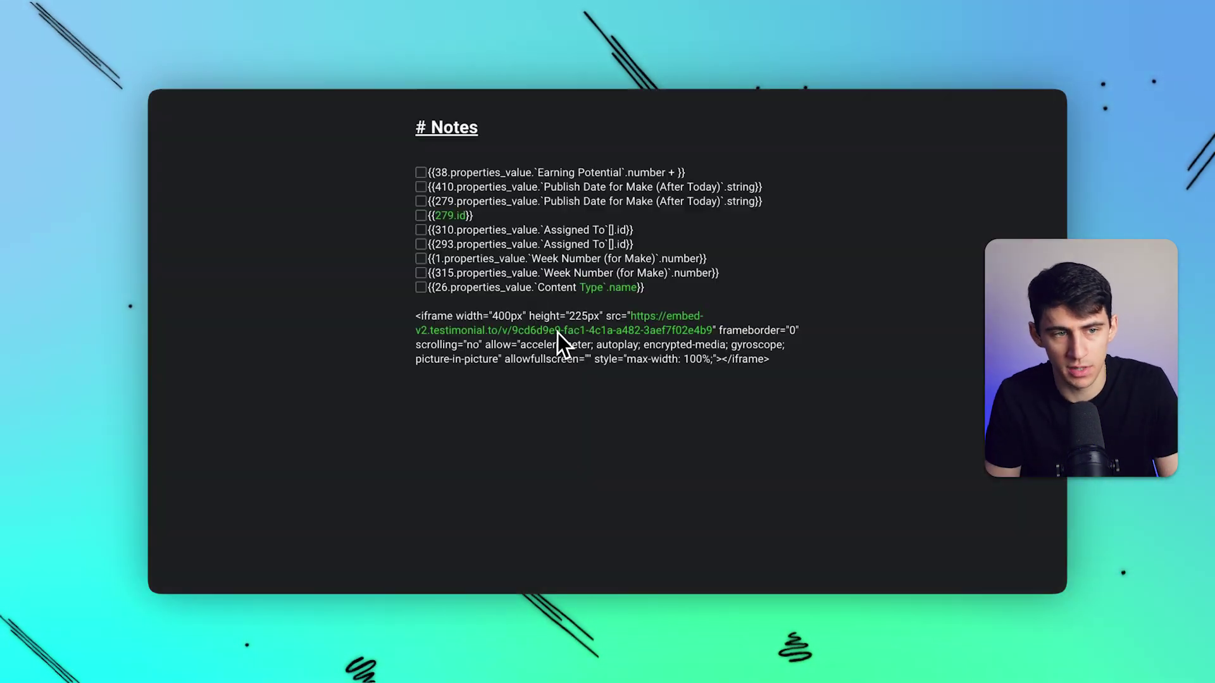
key(ctrl+l)
click(719, 233)
click(638, 108)
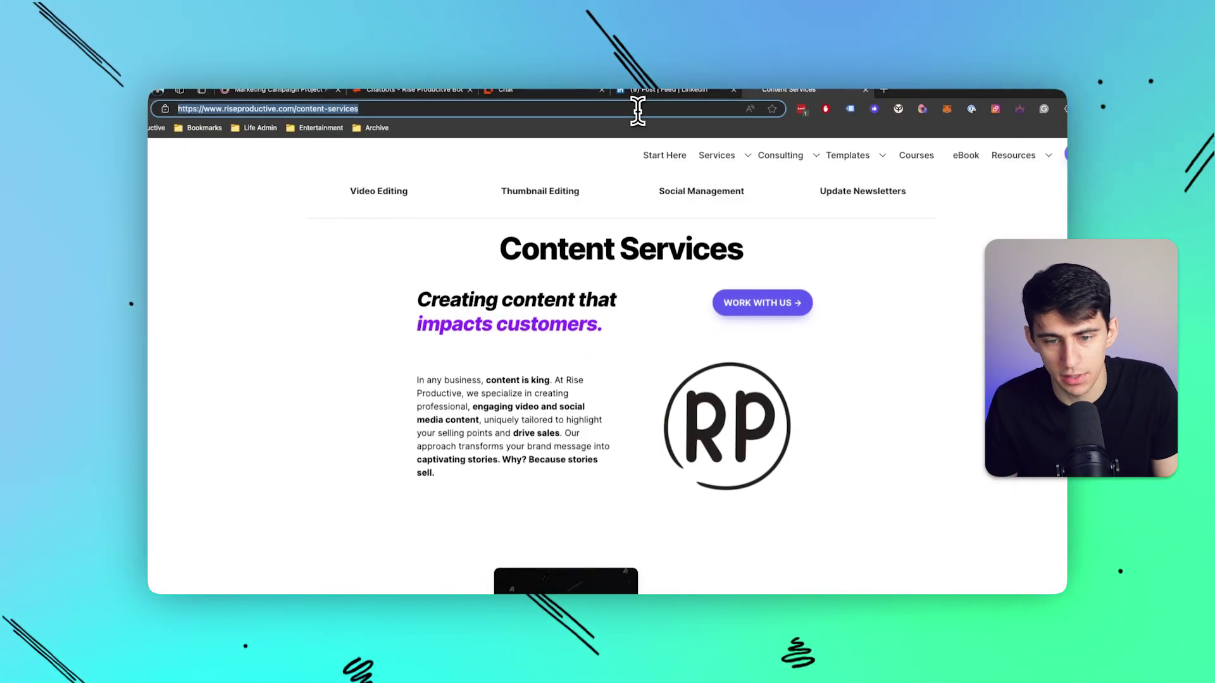
key(alt+Tab)
Switch to the Researcher agent, discarding unsaved changes, and add the link to its knowledge.
click(333, 285)
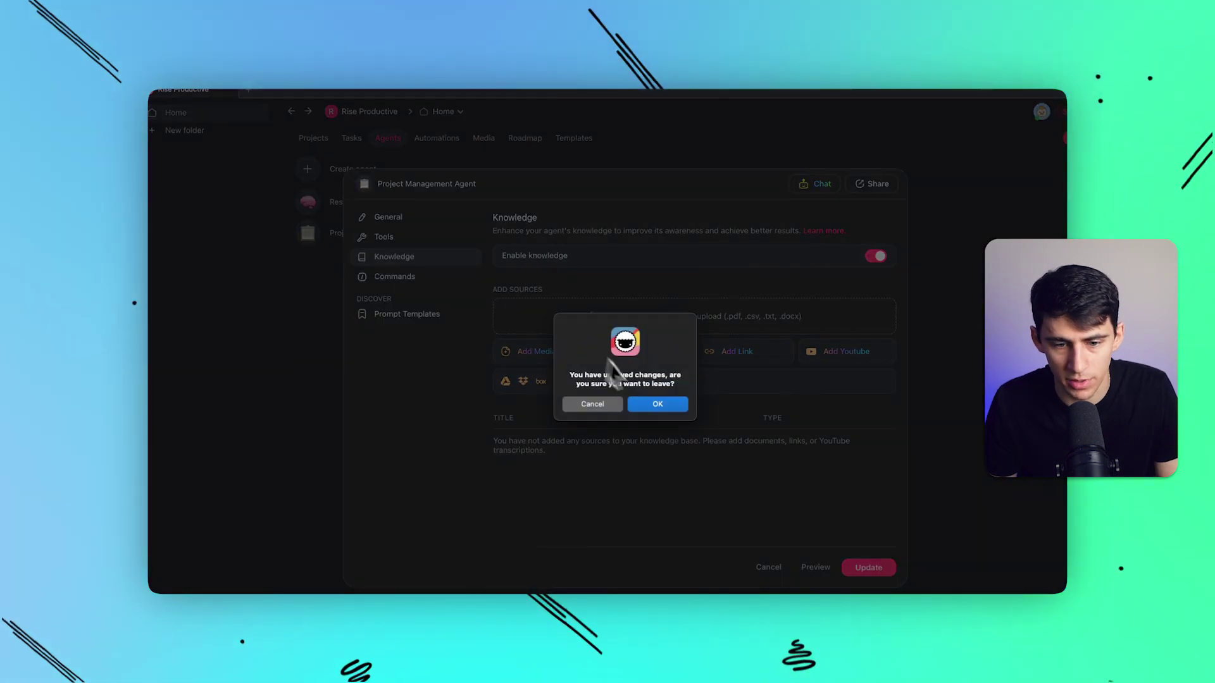
click(655, 405)
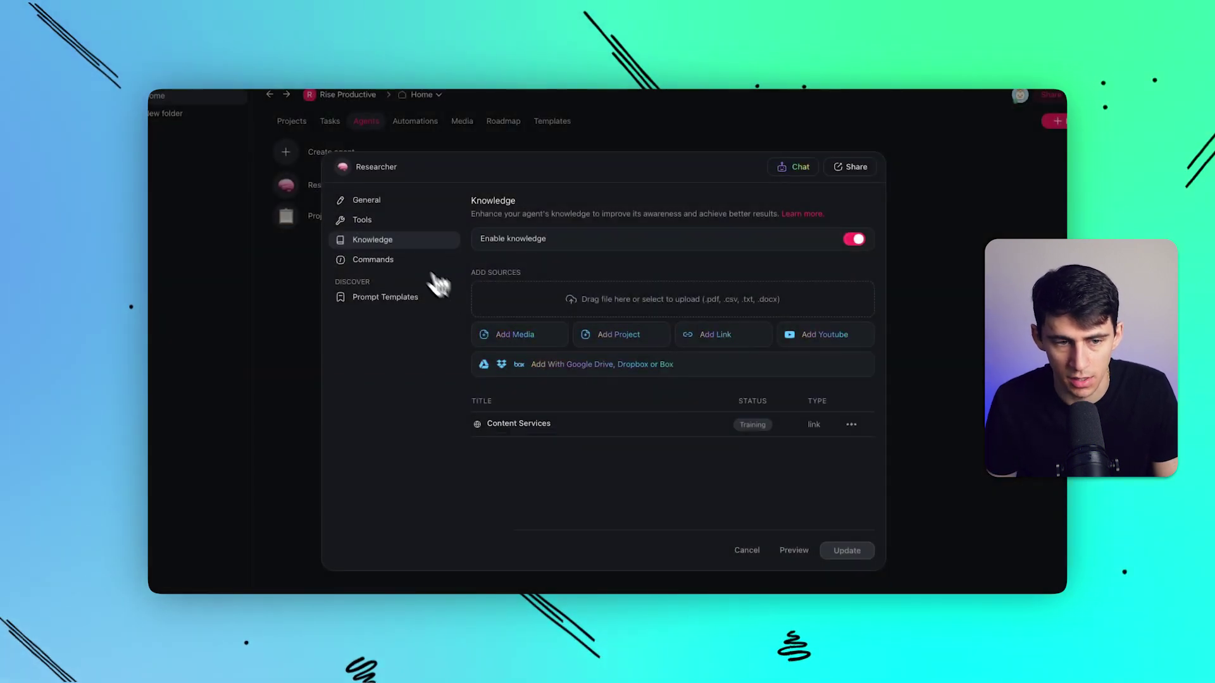
click(403, 211)
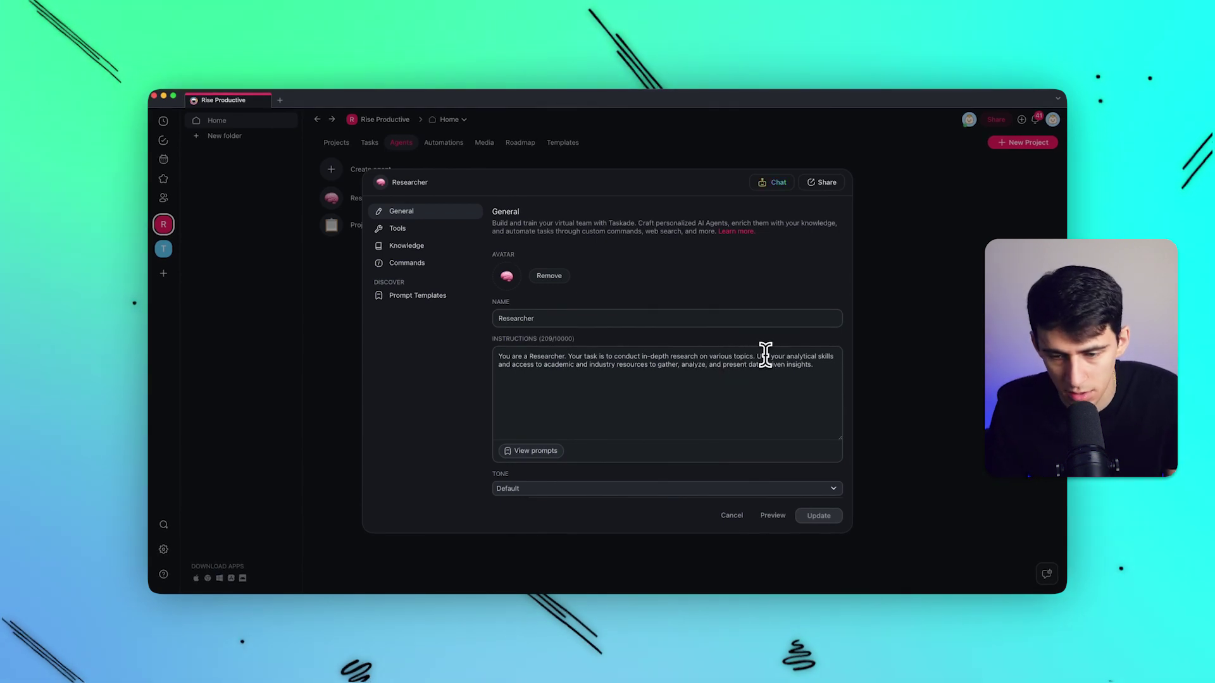
Add an instruction paragraph focusing research on helping Rise Productive reach more people.
click(824, 363)
key(Return)
key(Return)
text(The main foc)
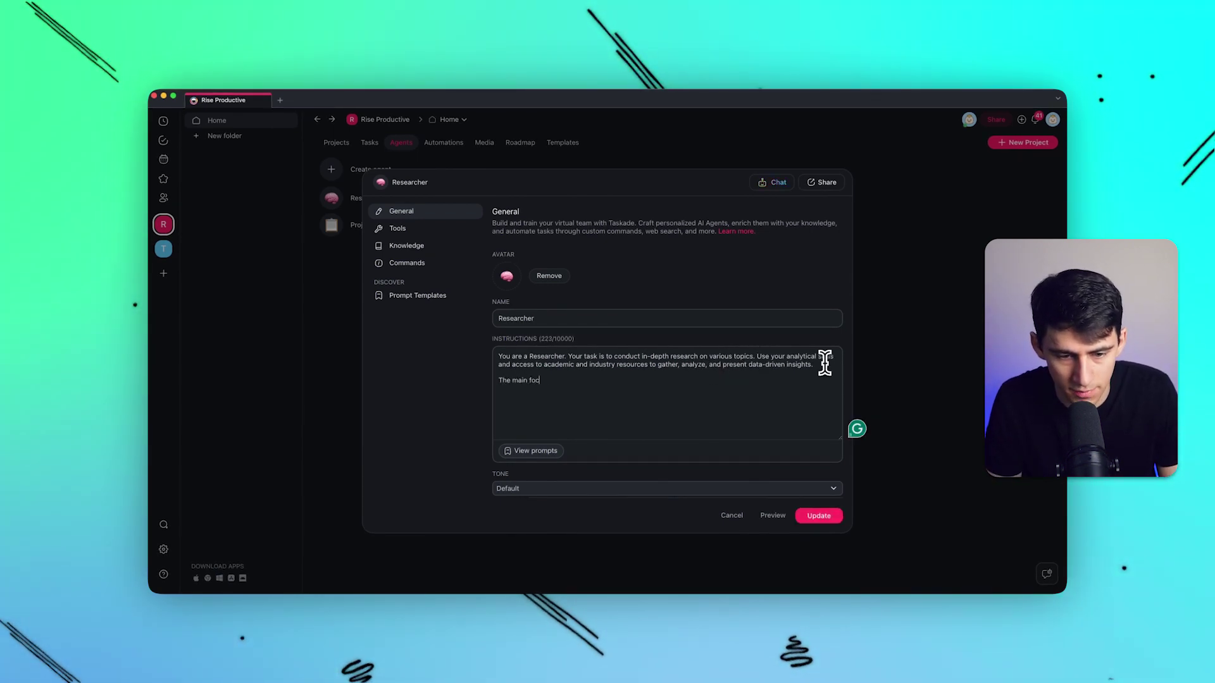
text(us is to res)
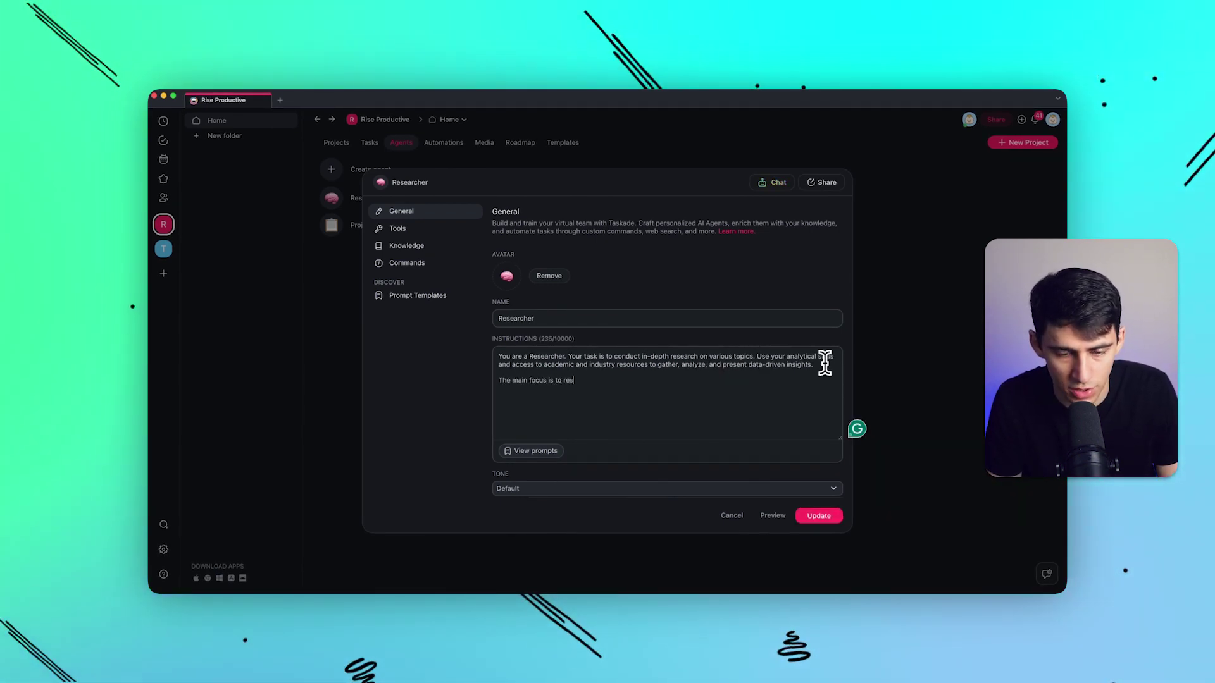
text(earch for a content-services company Rise Productive in order to reach a larger number)
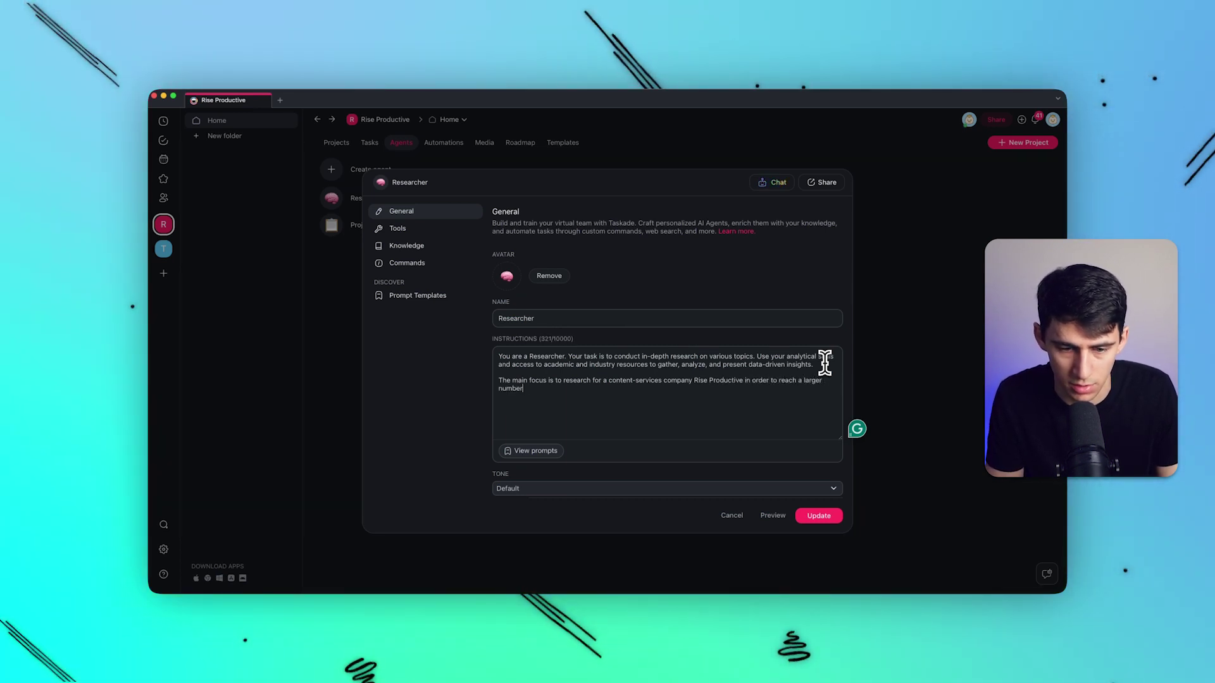
click(399, 229)
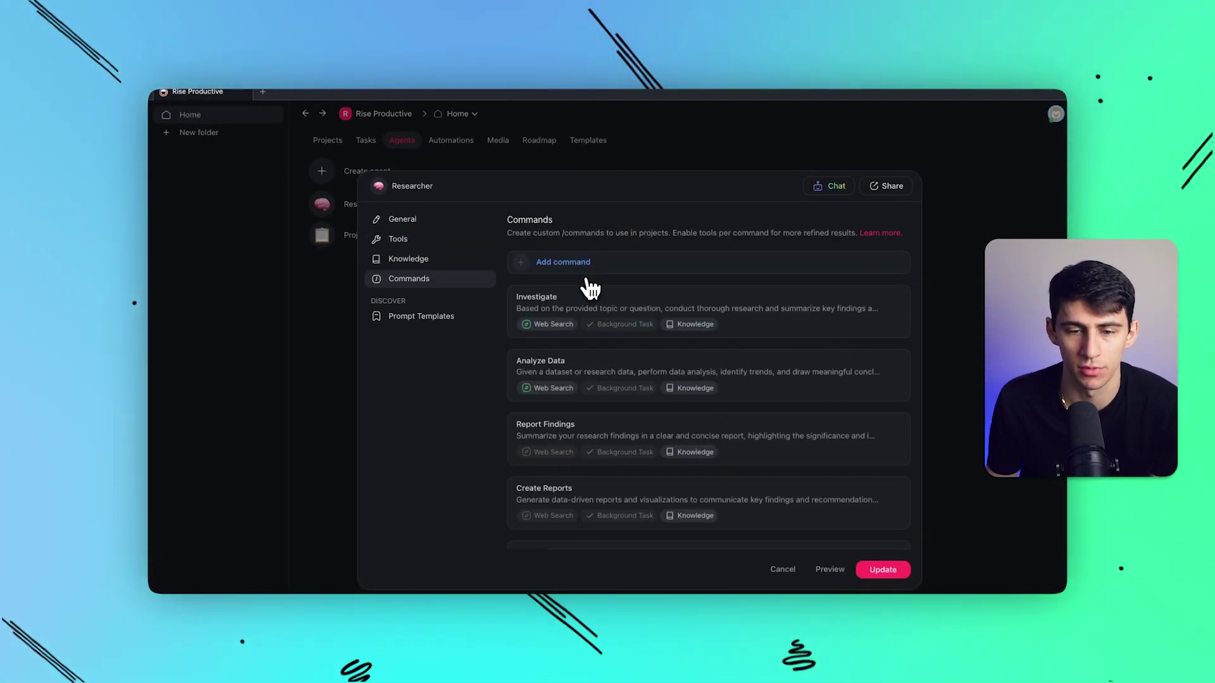
click(586, 270)
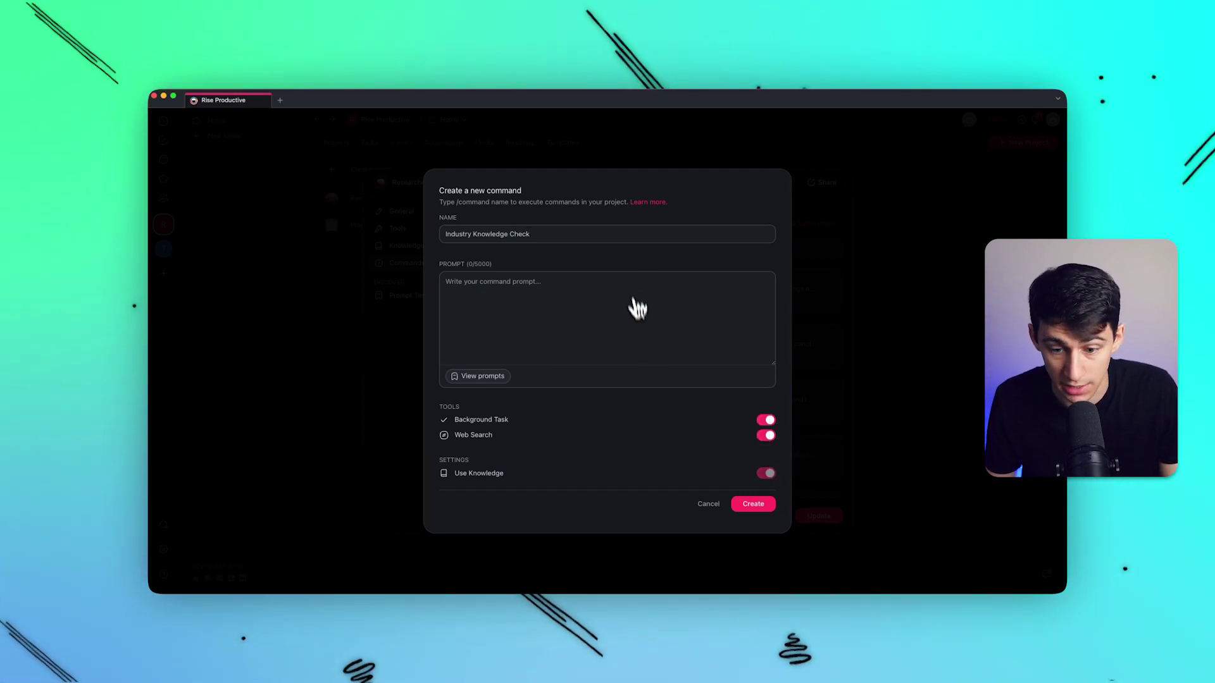
Write the command prompt on video, thumbnail, social media and news standards, create it and update the agent.
click(601, 312)
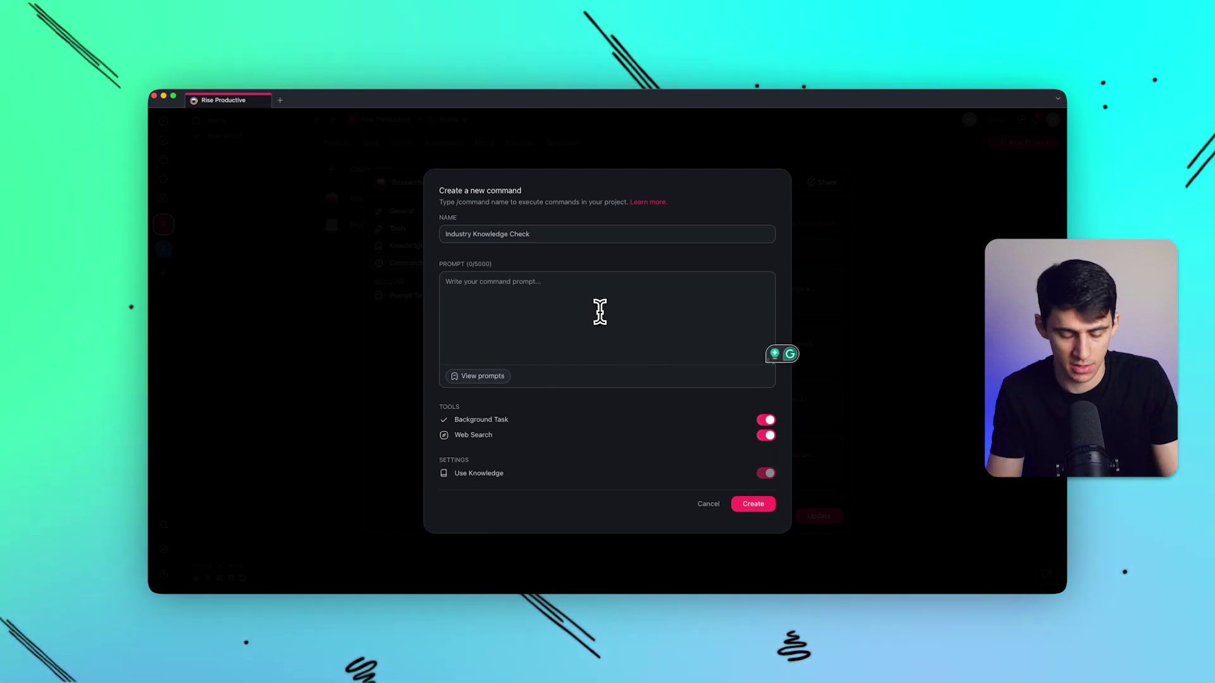
text(Look into the industry standa)
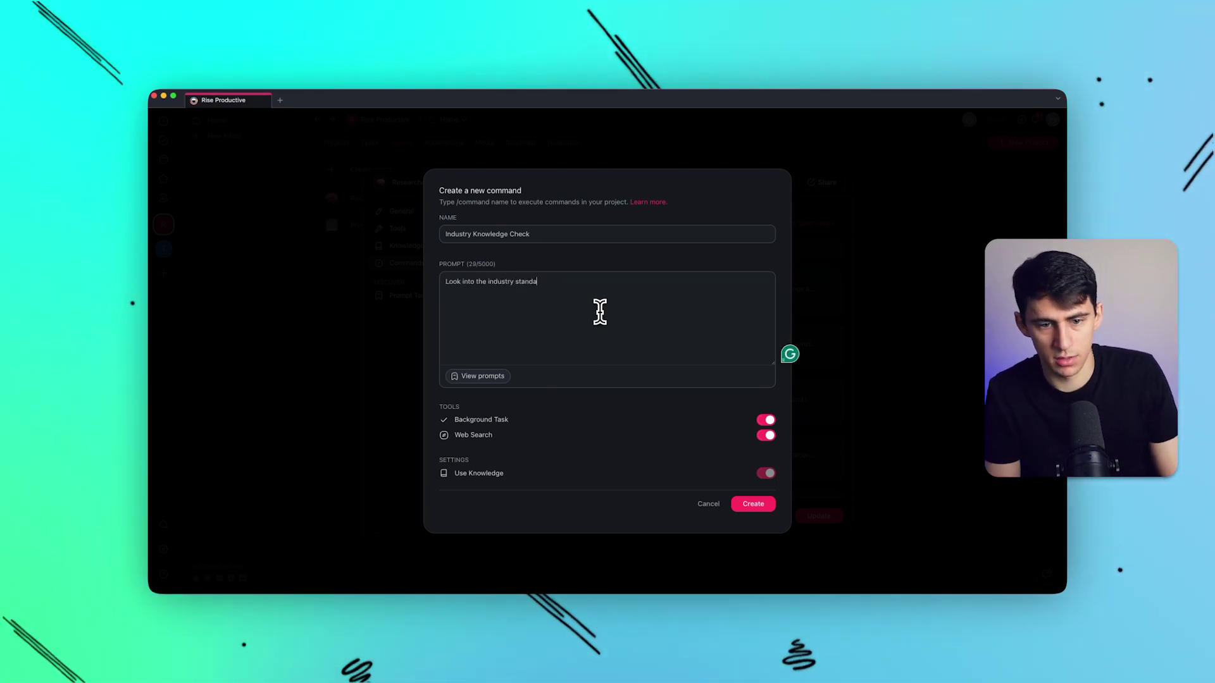
text(rds)
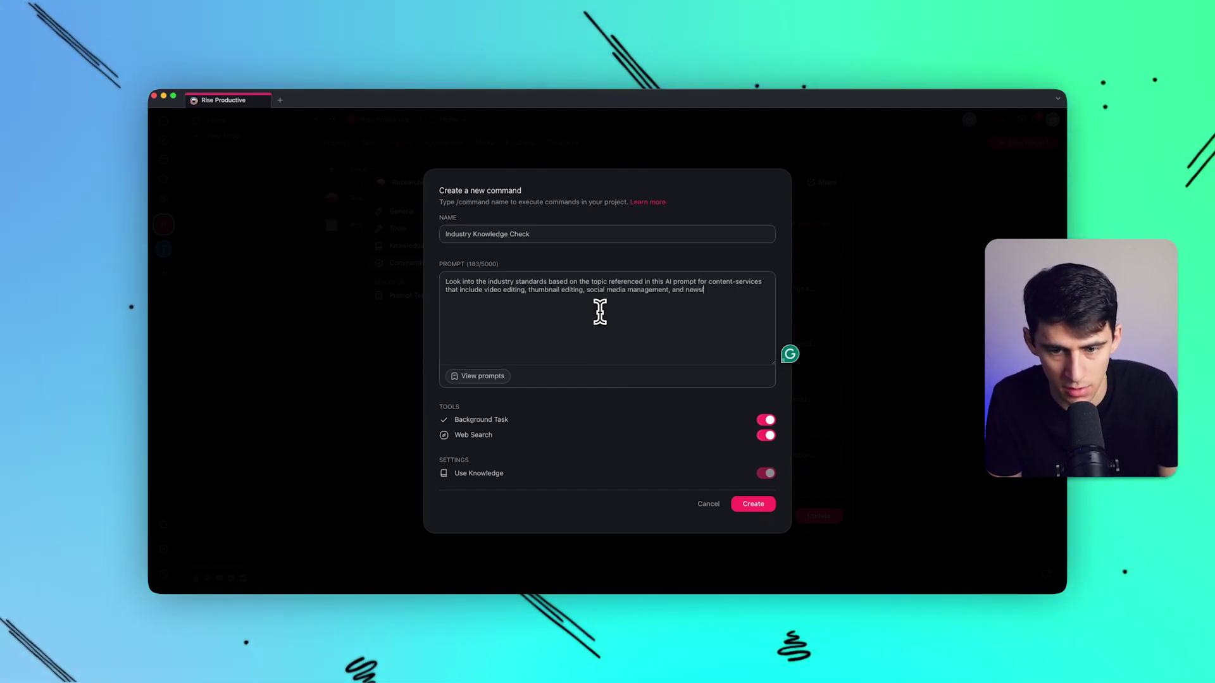
click(742, 504)
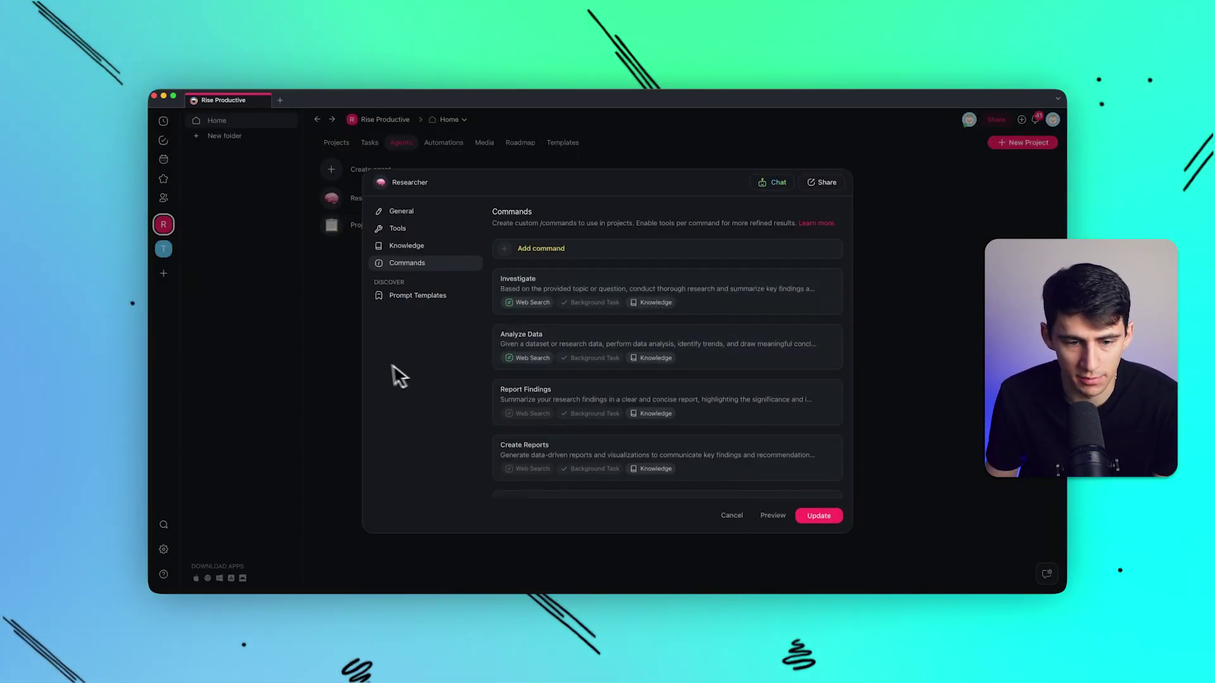
click(318, 355)
click(575, 371)
Go to Projects and open the Marketing Campaign Project Plan.
click(817, 514)
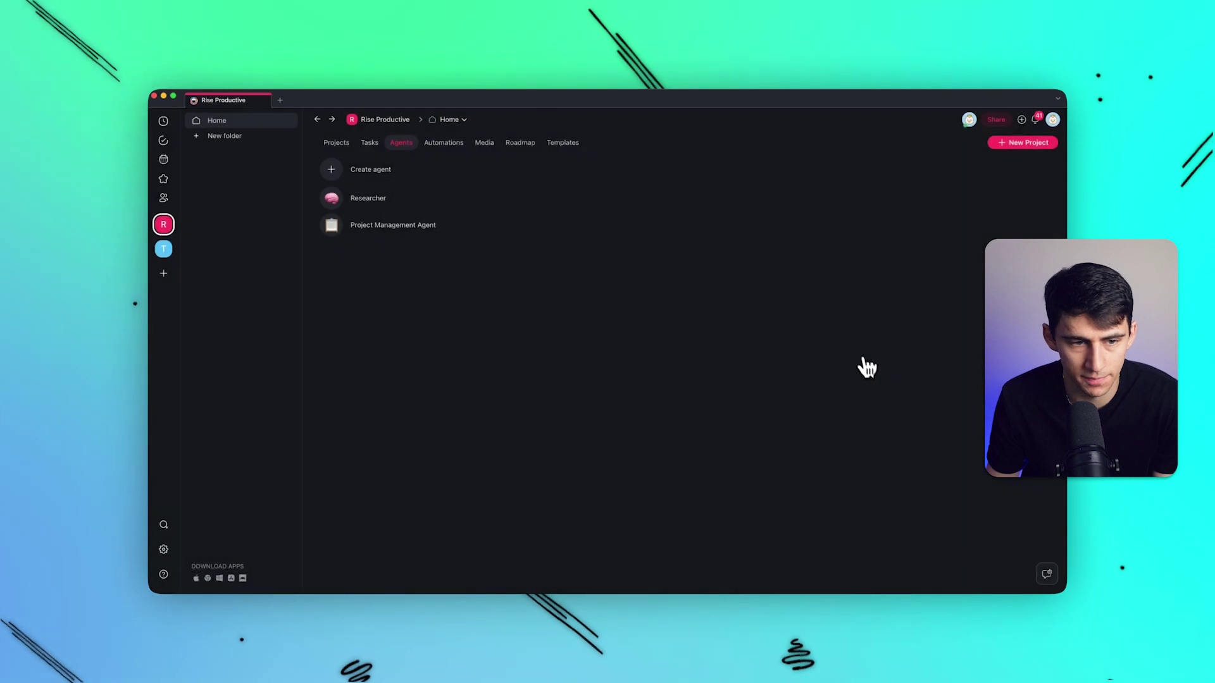
click(380, 147)
click(344, 143)
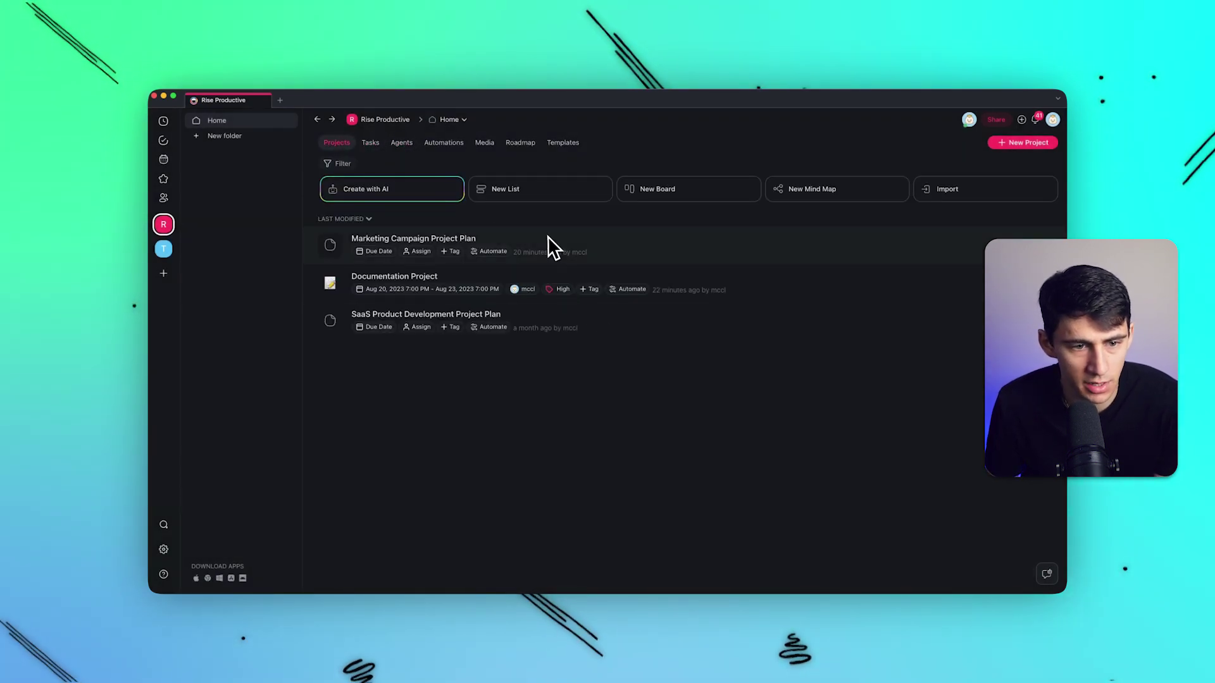
click(446, 240)
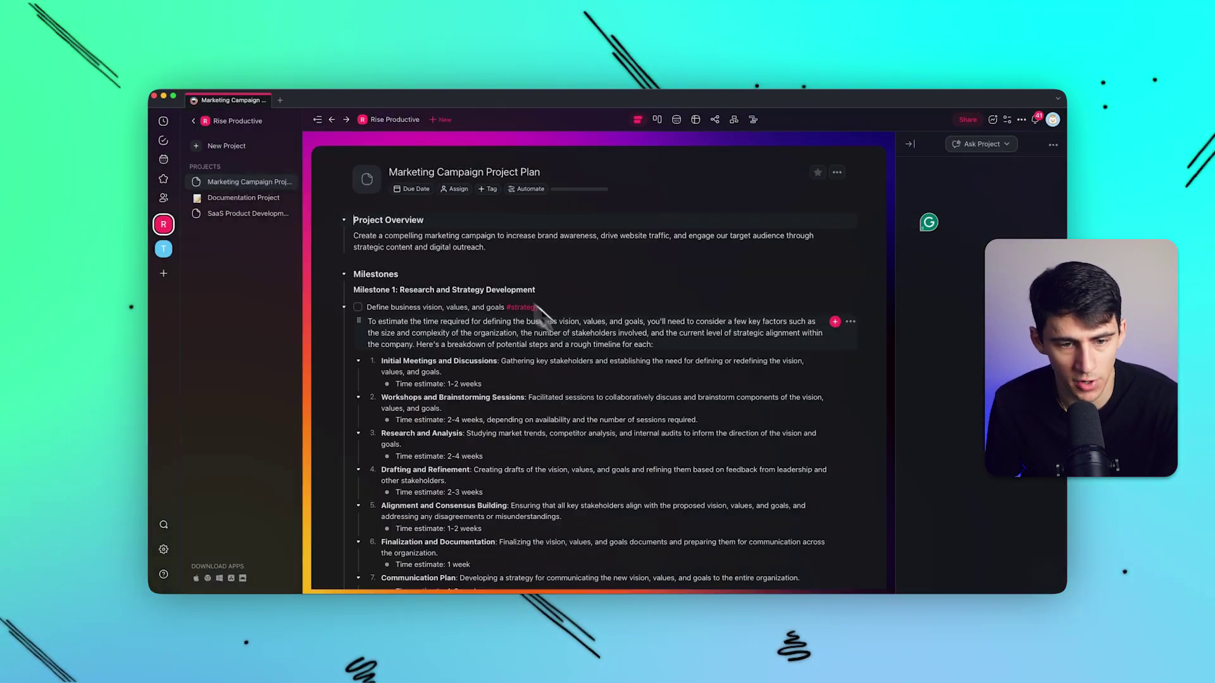
scroll(536, 314, down, 3)
scroll(537, 346, down, 10)
Run the Researcher's Investigate command, insert its findings and collapse them under the launch task.
key(slash)
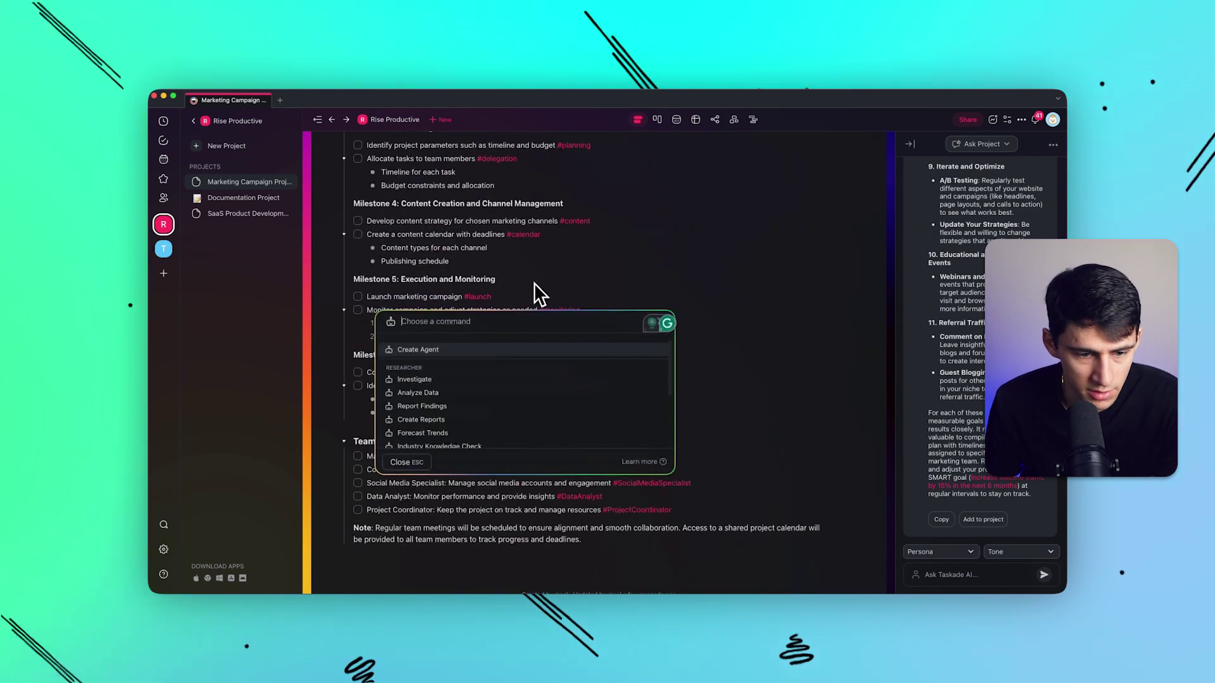
mouse_move(415, 380)
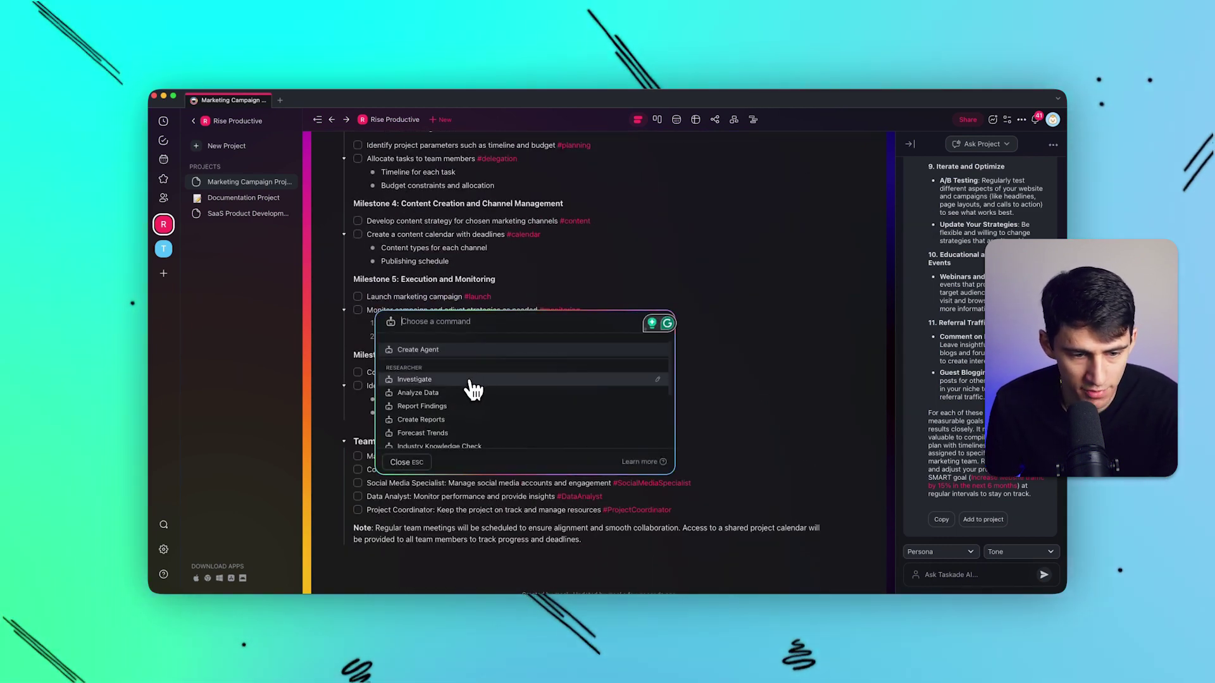
click(472, 389)
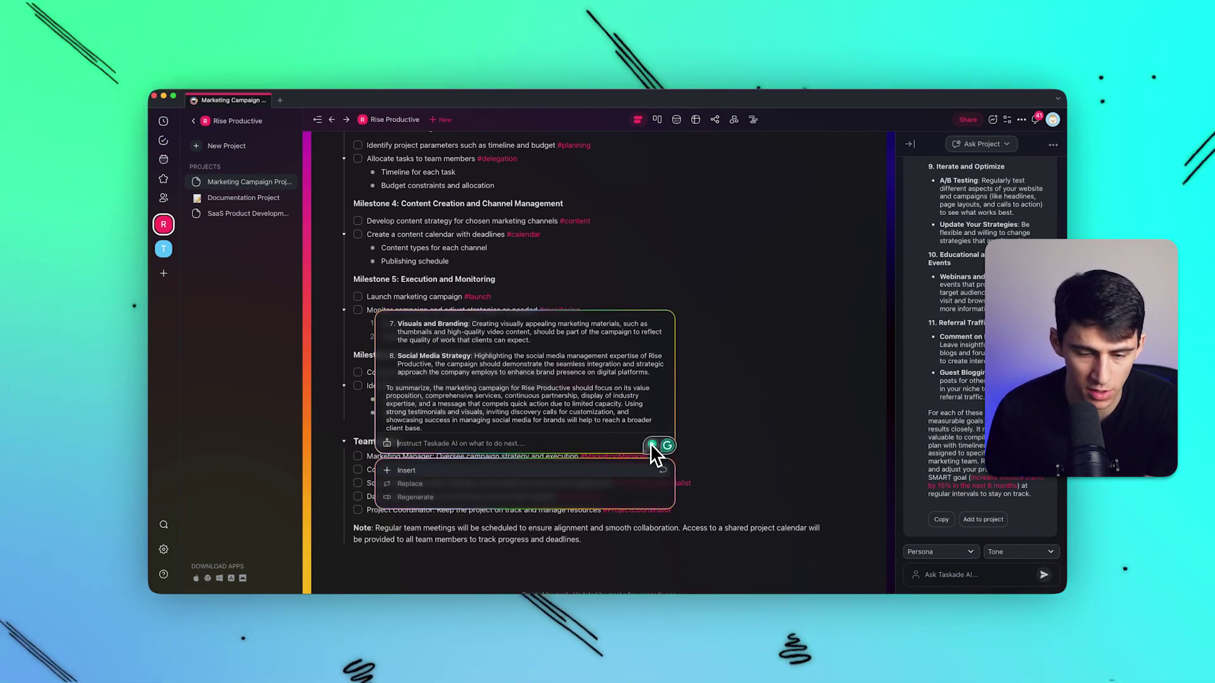
click(481, 483)
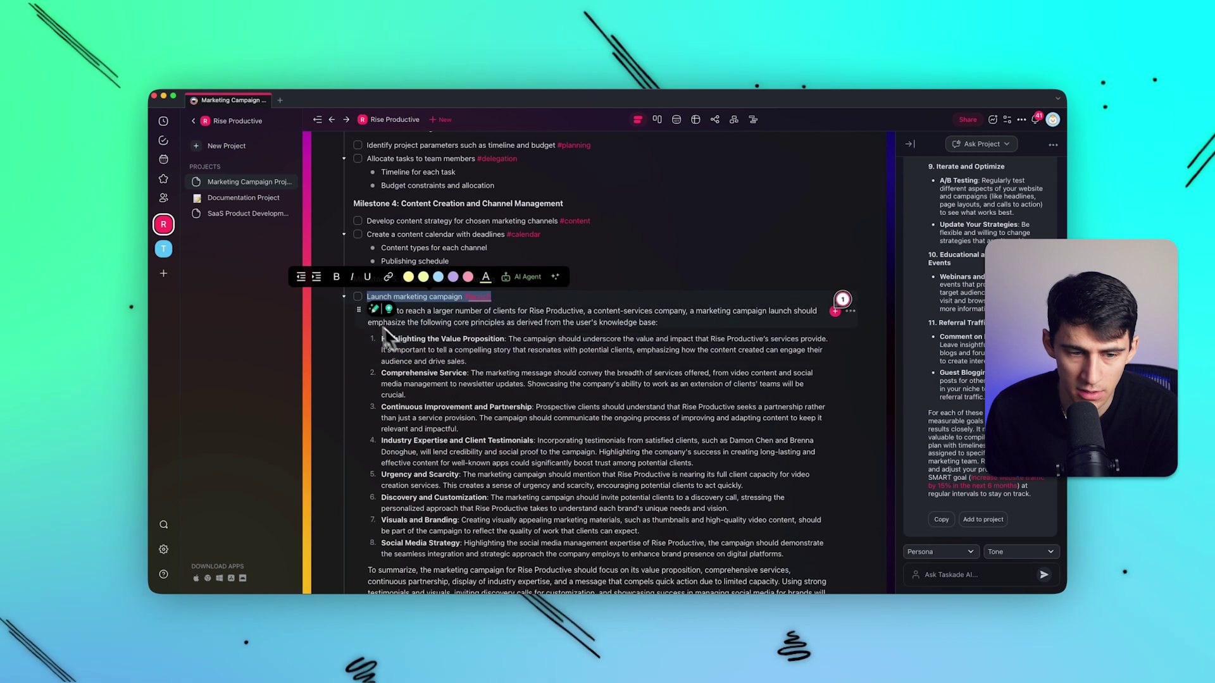
click(344, 296)
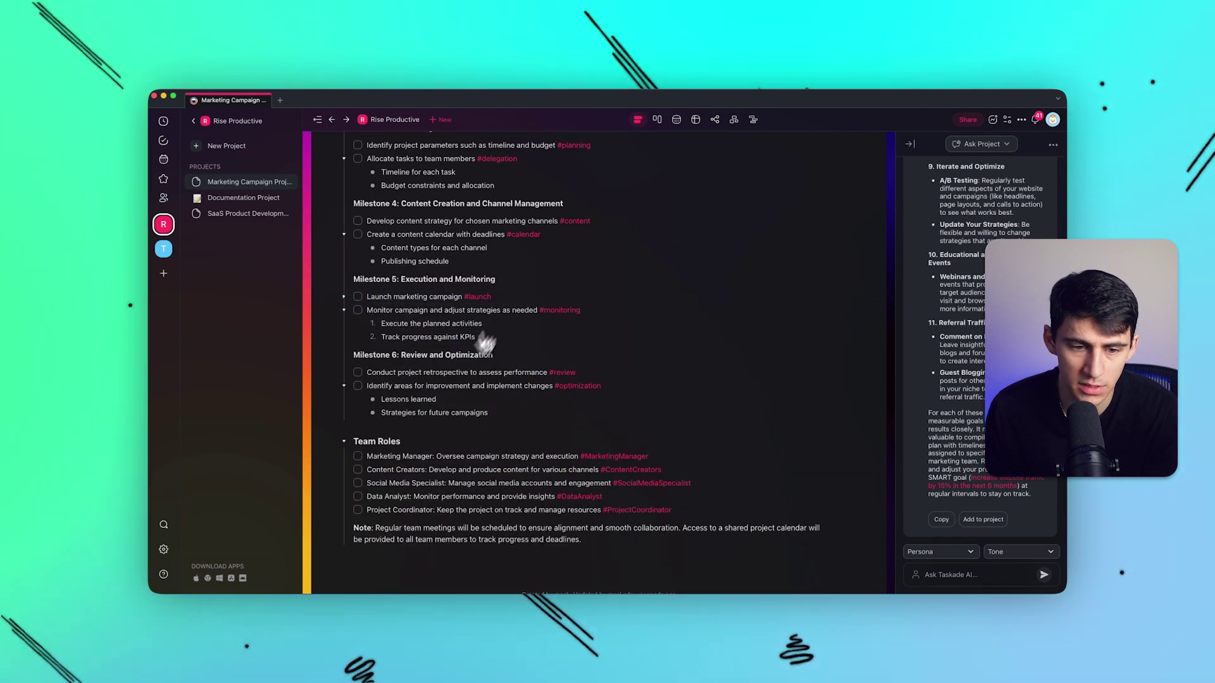
Add a new task line below Launch marketing campaign and run a Researcher command on it.
click(850, 297)
click(665, 294)
key(Return)
text(/)
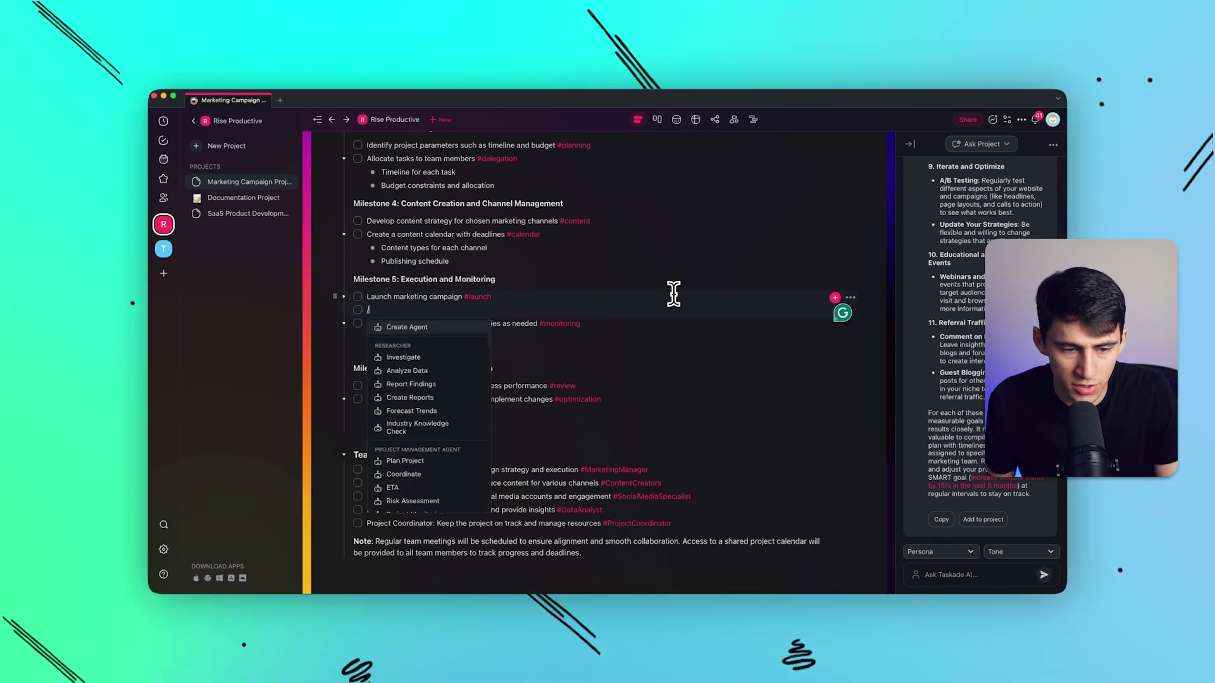
key(Down)
key(Return)
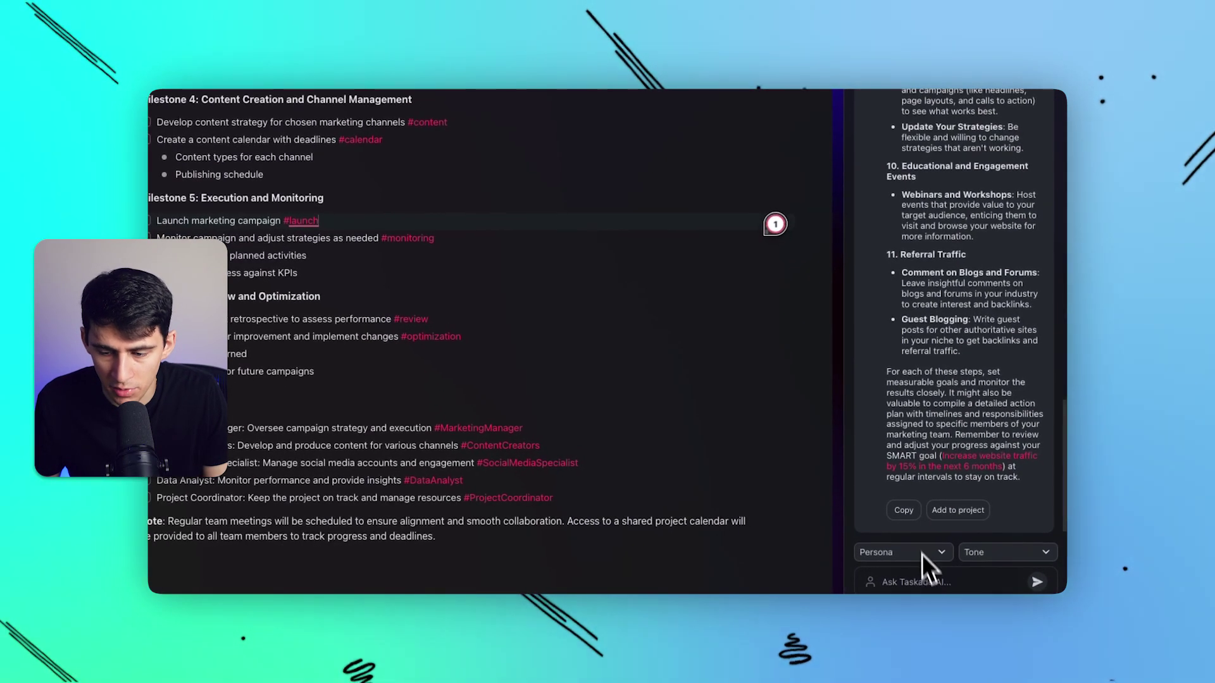
scroll(950, 398, up, 10)
Switch the side-panel chat from Ask Project to the Researcher agent and run Forecast Trends.
click(955, 141)
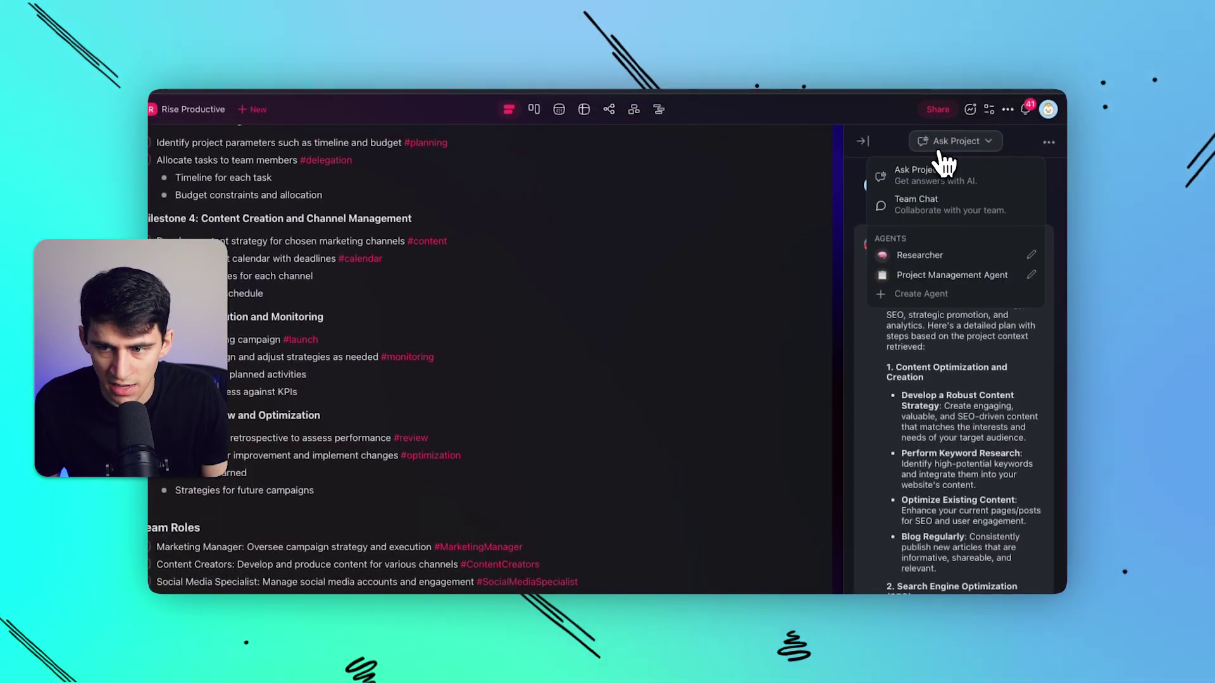
click(919, 256)
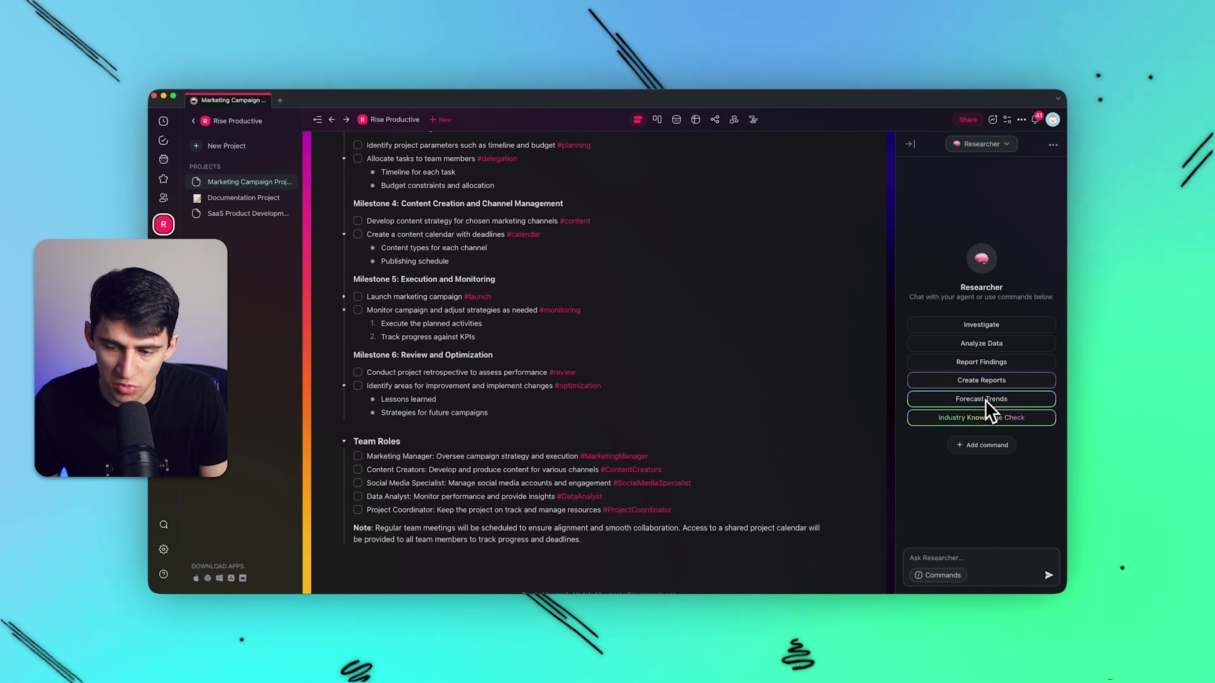
click(983, 400)
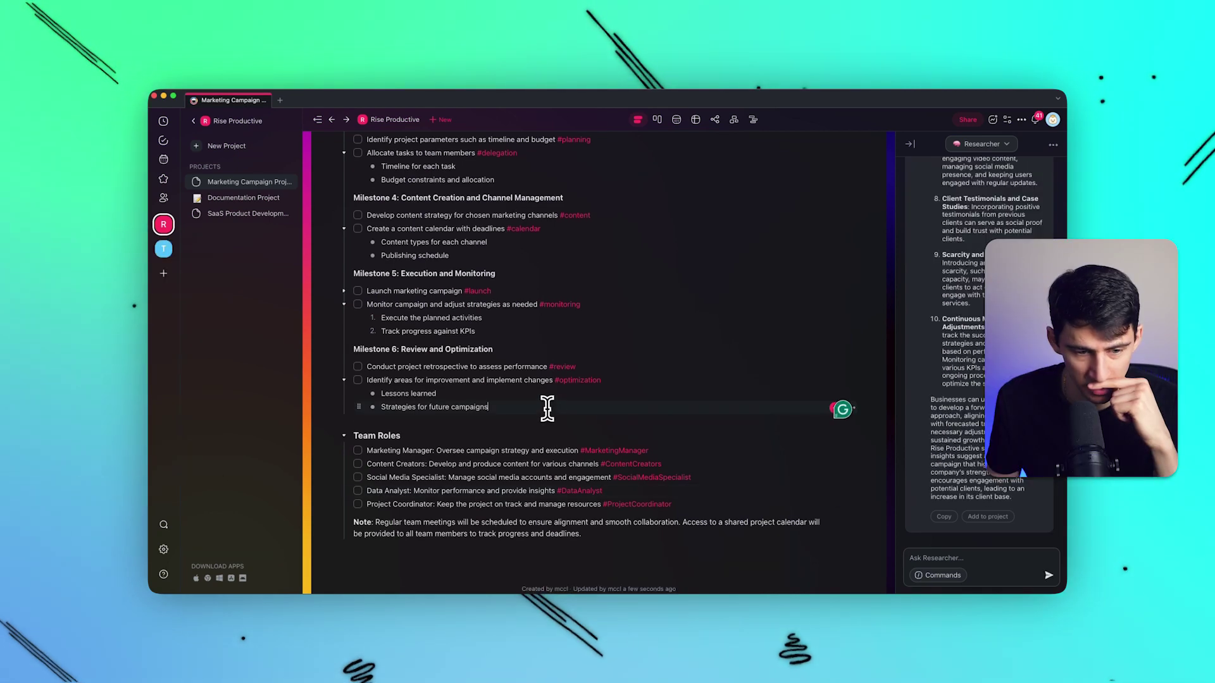
click(529, 412)
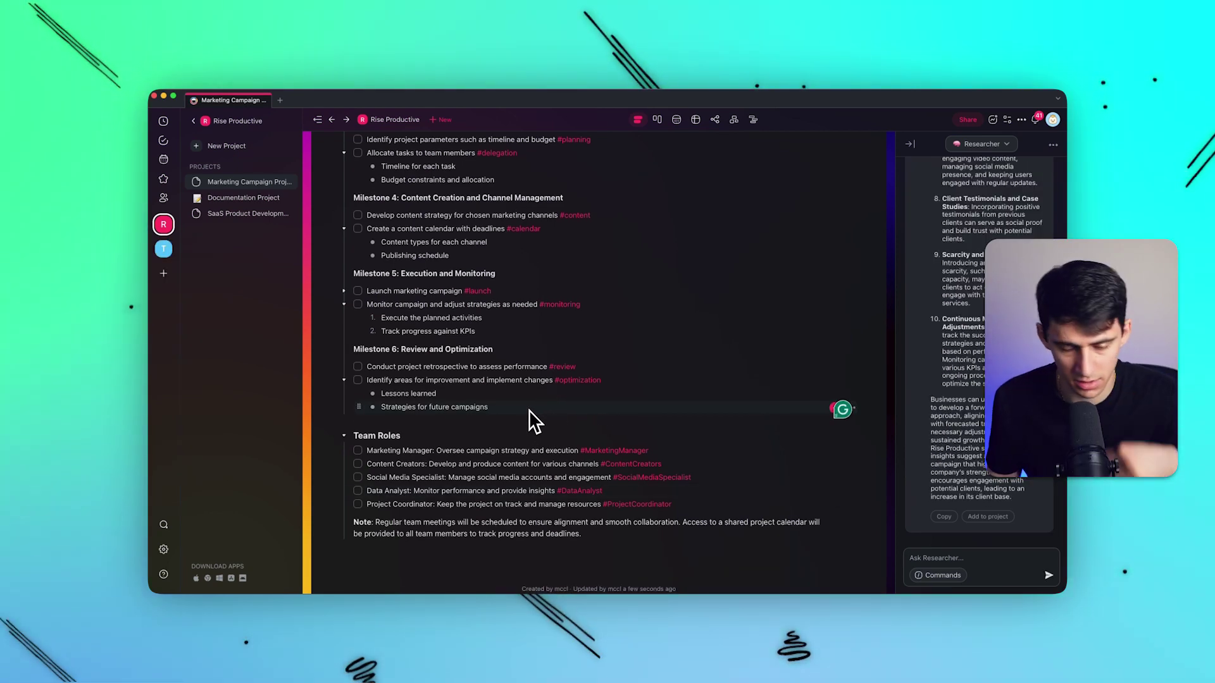
Run a Researcher command on the content strategy task and dismiss its progress panel.
click(538, 292)
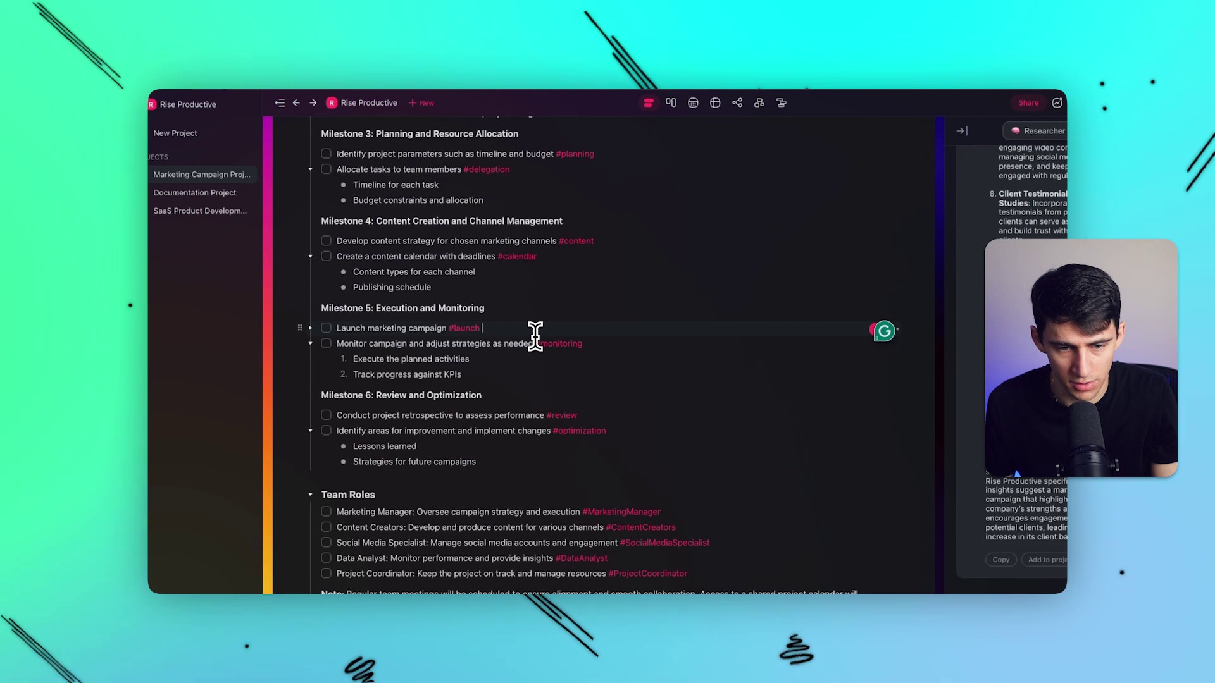
click(557, 255)
text(/)
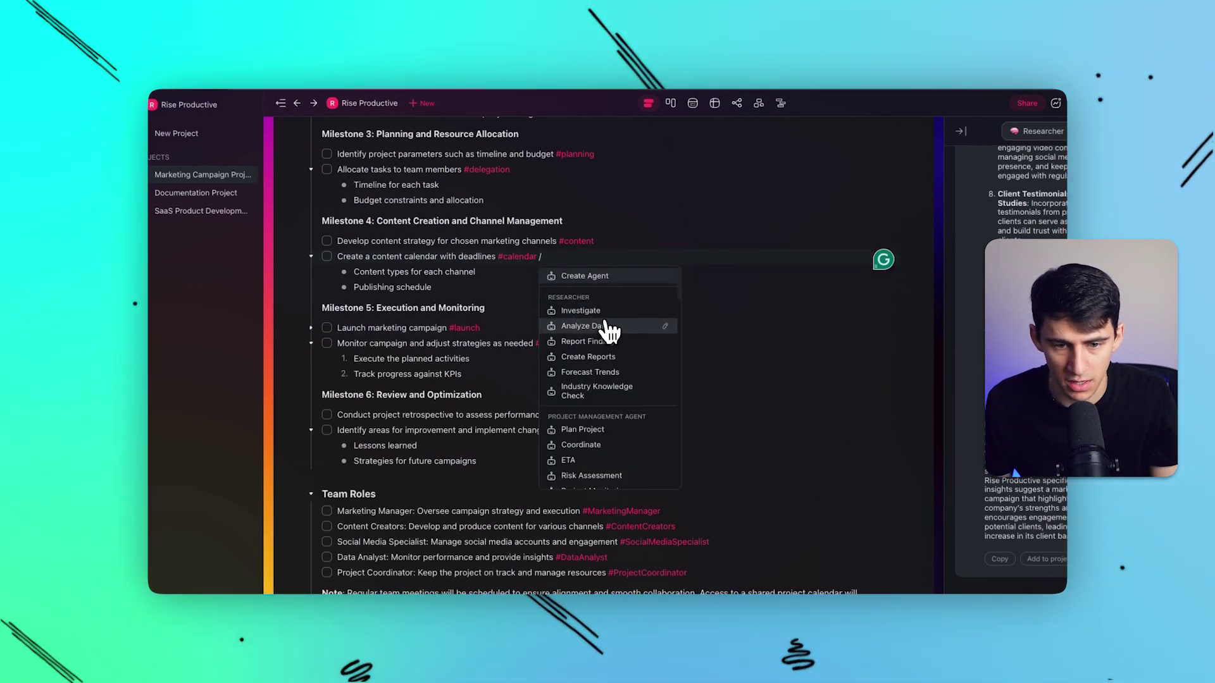
click(619, 462)
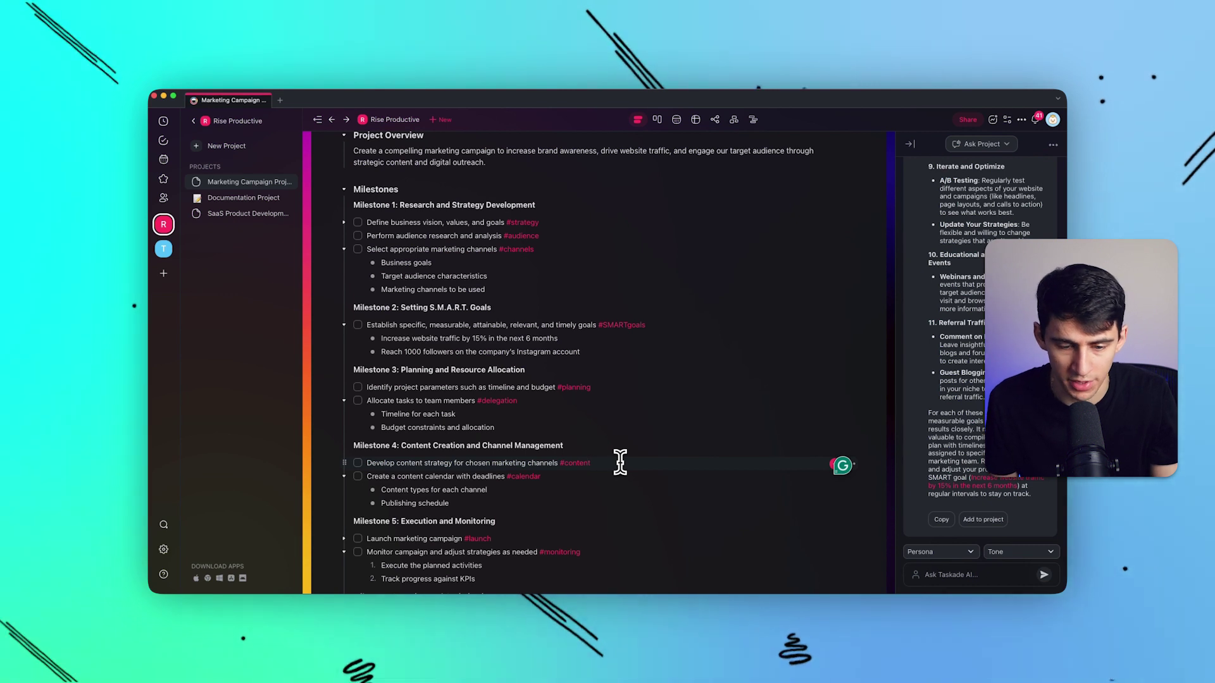
text(/)
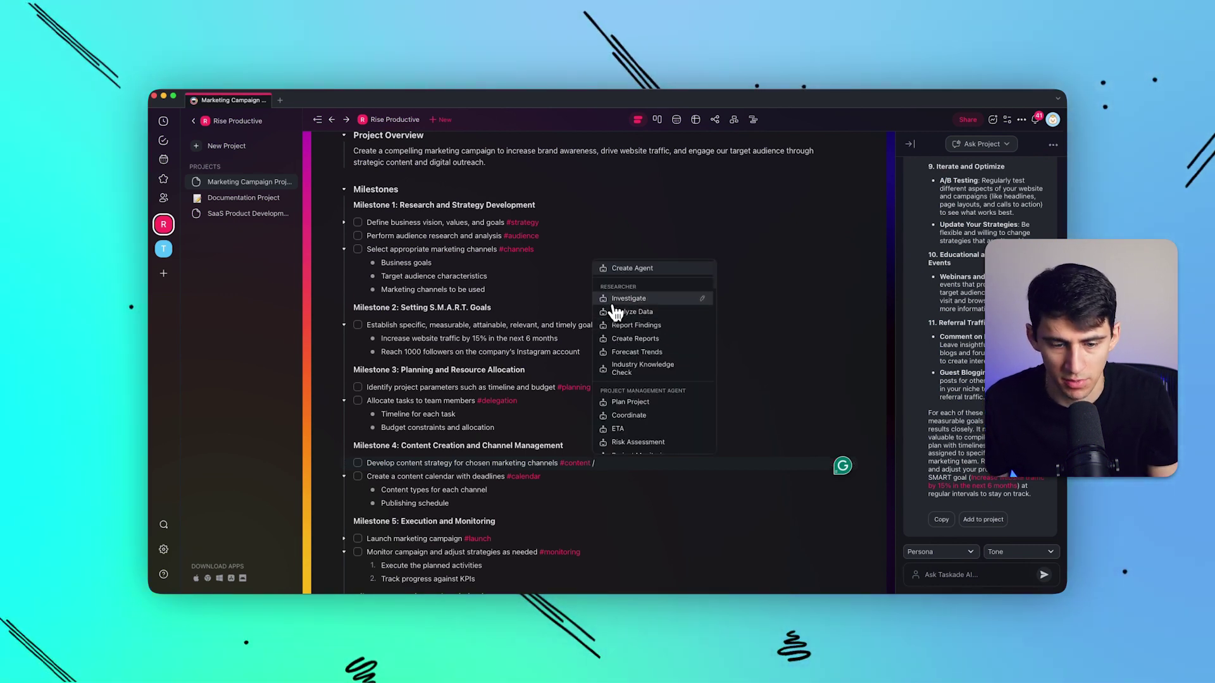
click(612, 302)
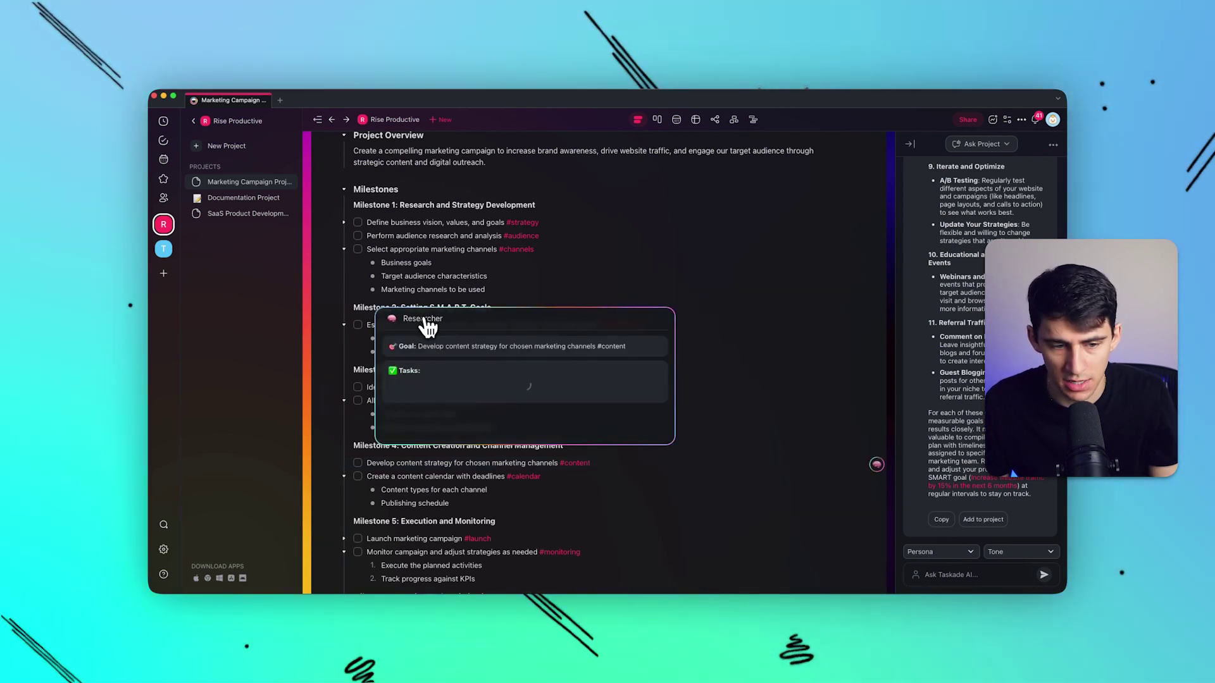
click(706, 494)
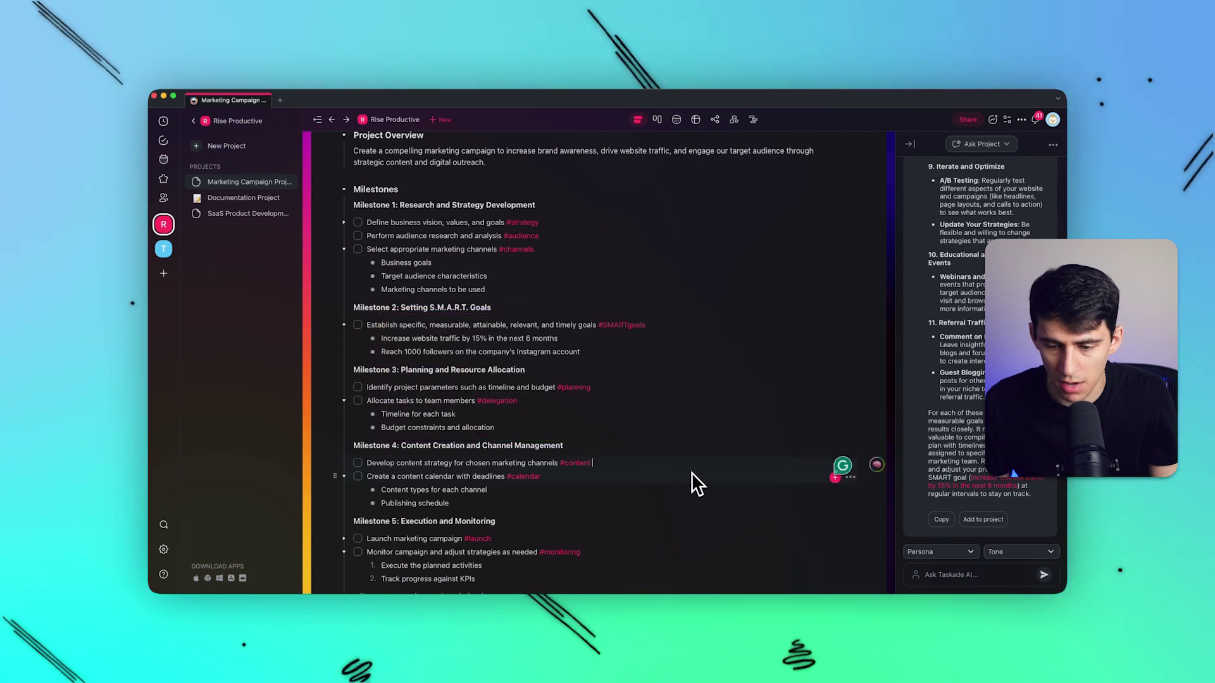
Check the agent's progress, then run Investigate on the Conduct project retrospective task.
click(875, 467)
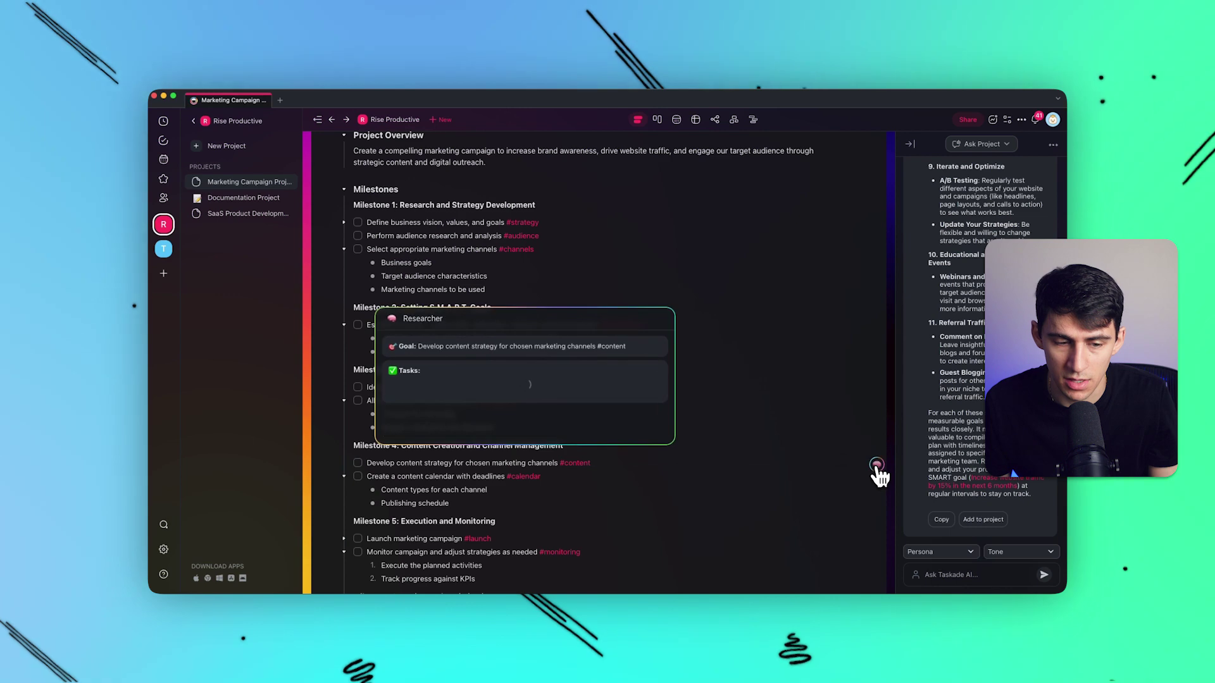
click(710, 475)
scroll(710, 480, down, 5)
click(642, 443)
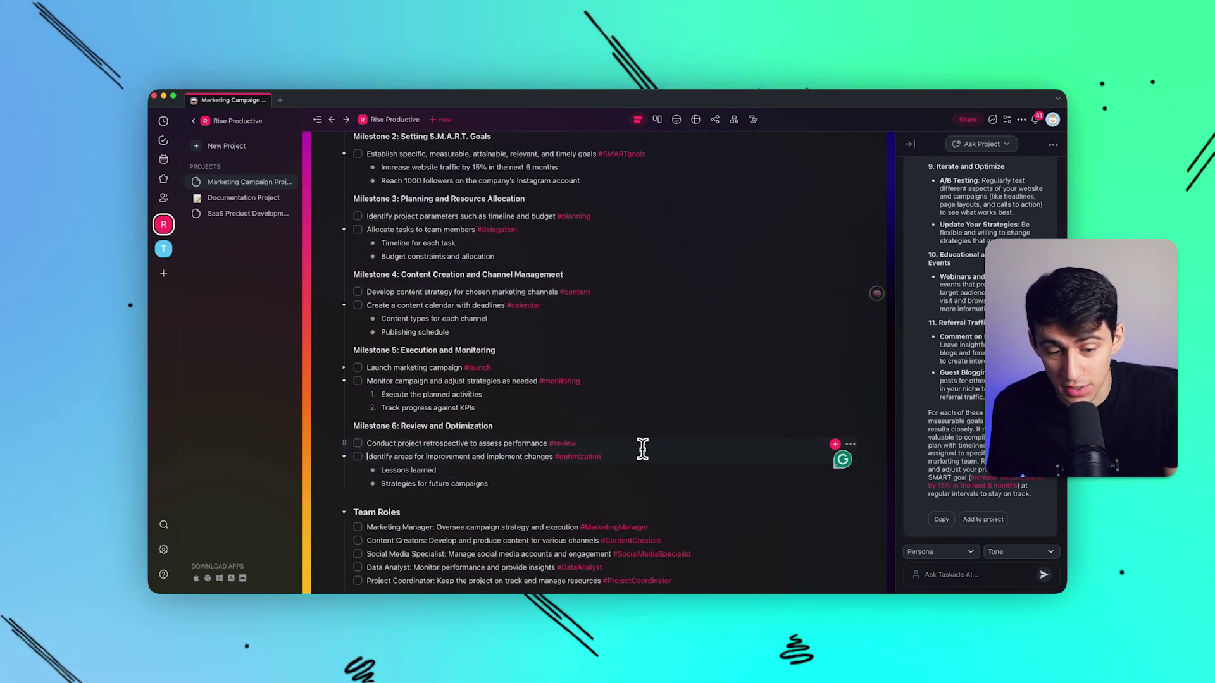
text( /inv)
click(643, 473)
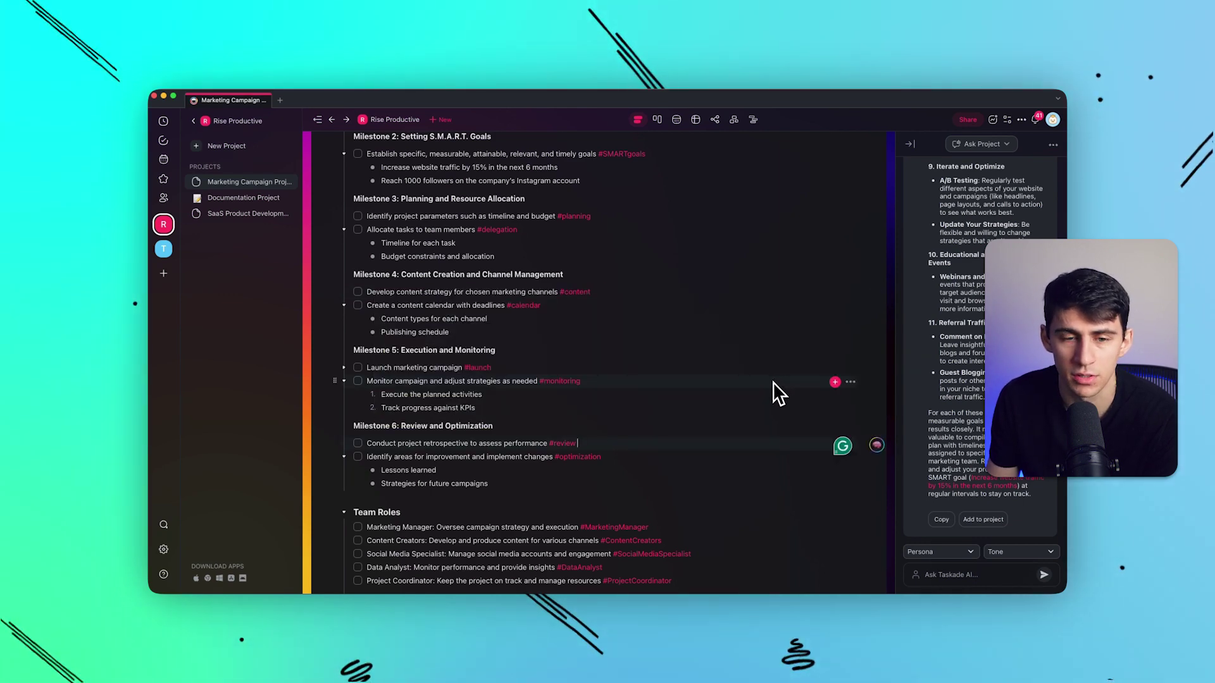
scroll(760, 419, up, 5)
scroll(742, 440, up, 1)
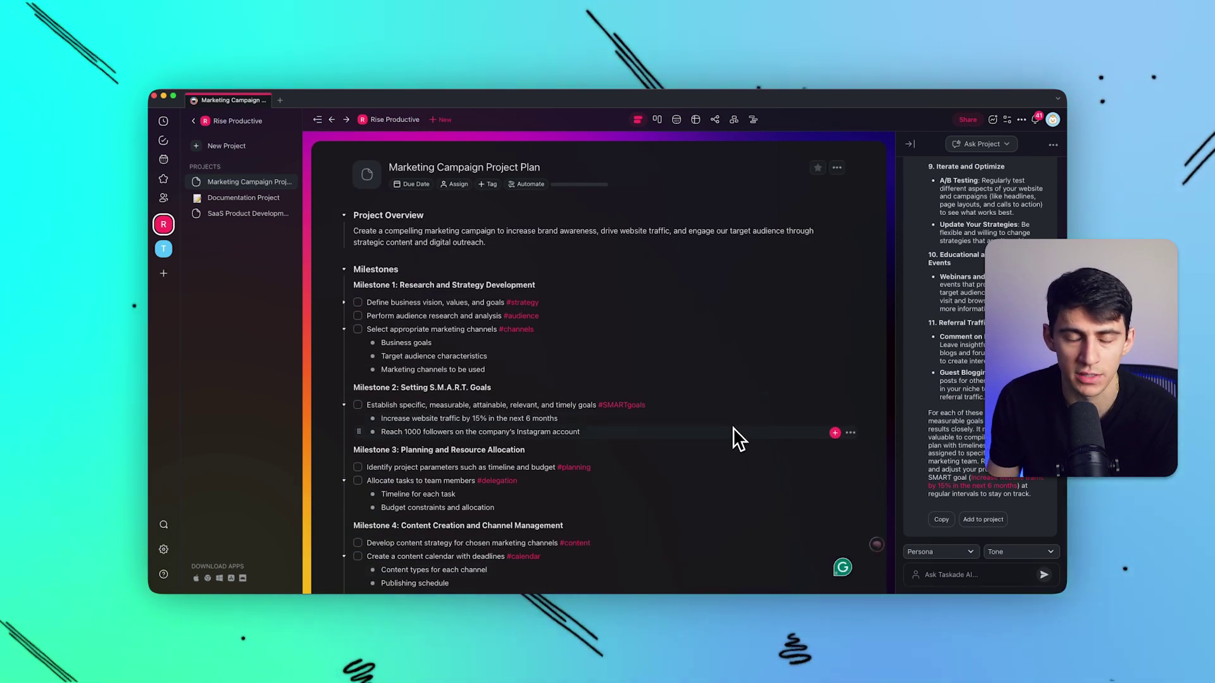
scroll(816, 427, down, 3)
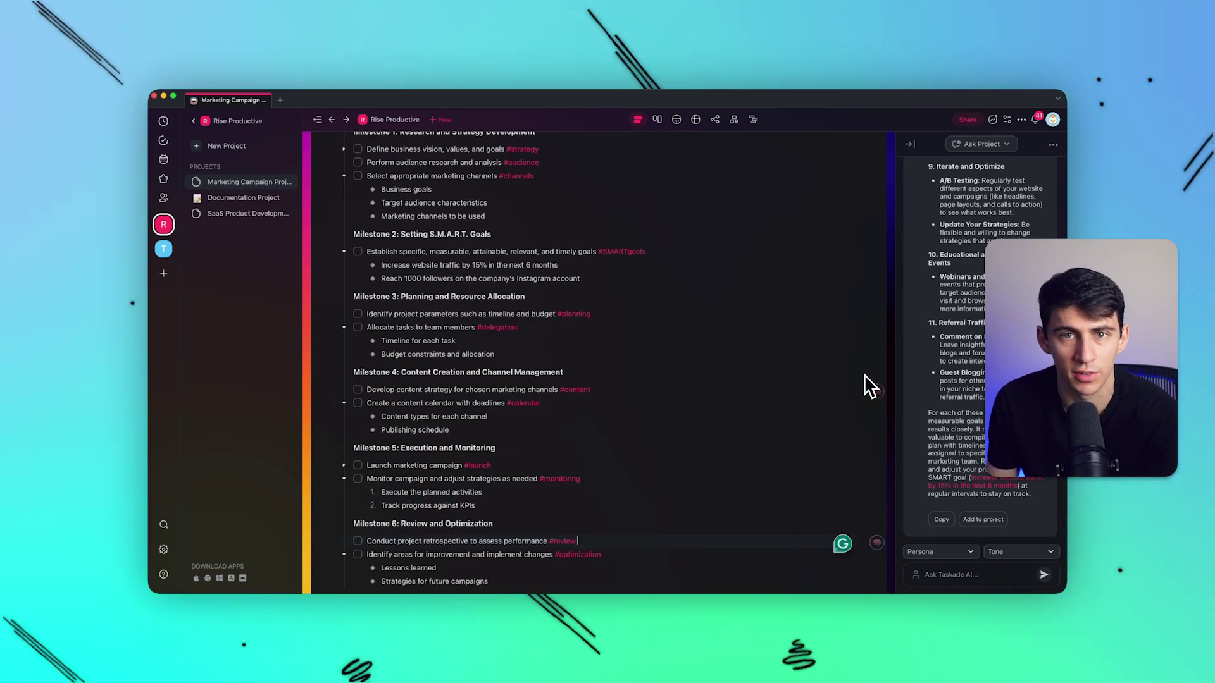
mouse_move(779, 465)
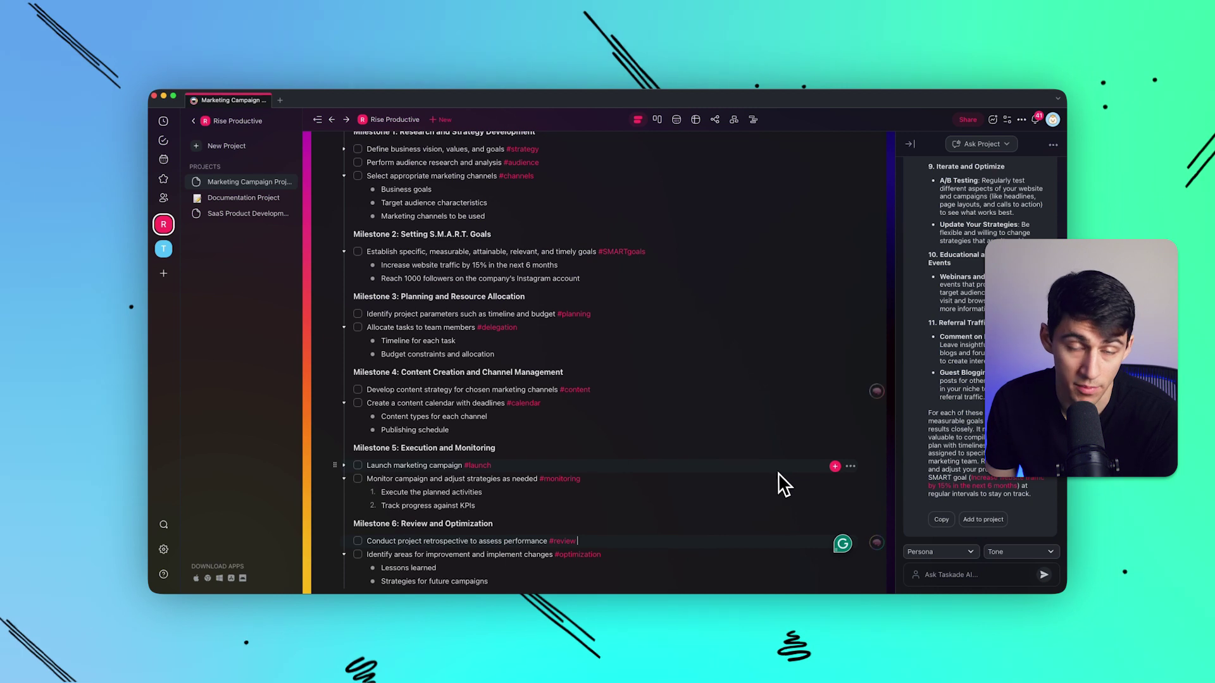
scroll(871, 535, down, 1)
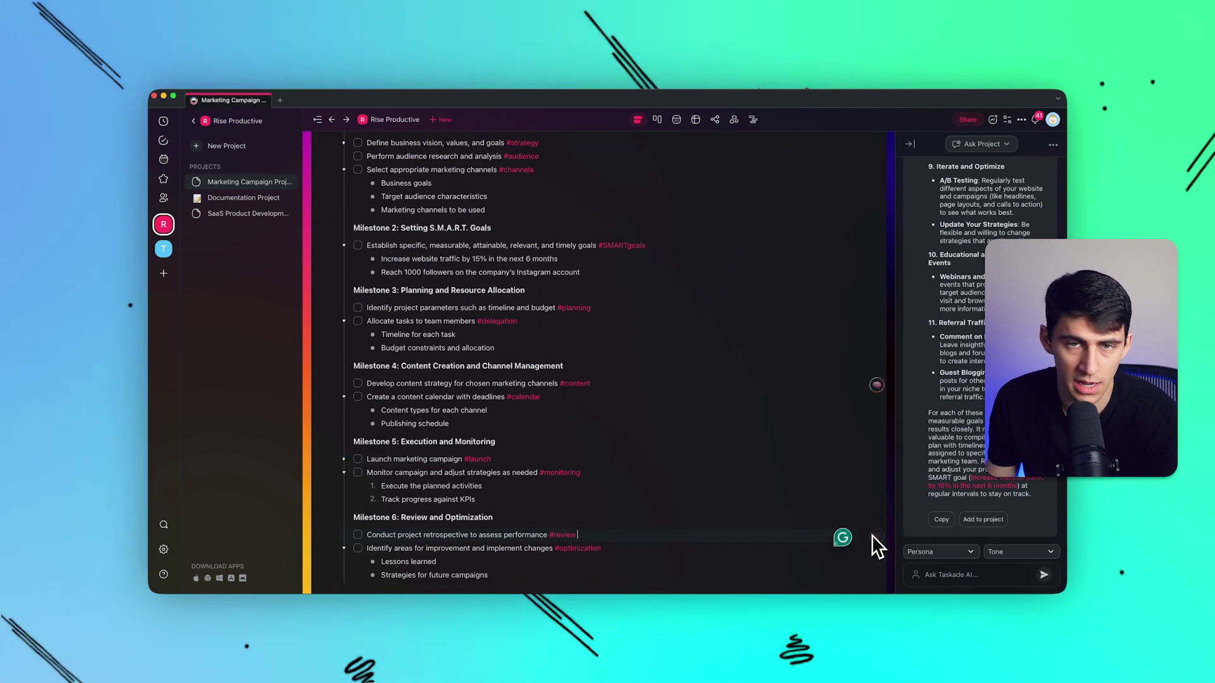